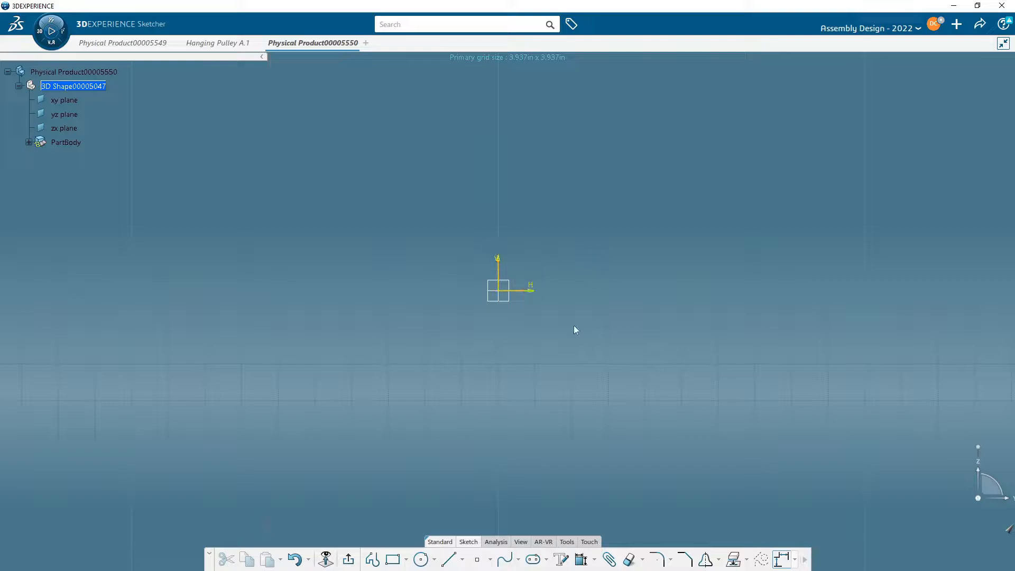
# Sketch a regular hexagon centred on the origin, about 1.5 in across flats, with its upper and lower sides horizontal.
pyautogui.click(407, 560)
pyautogui.click(406, 538)
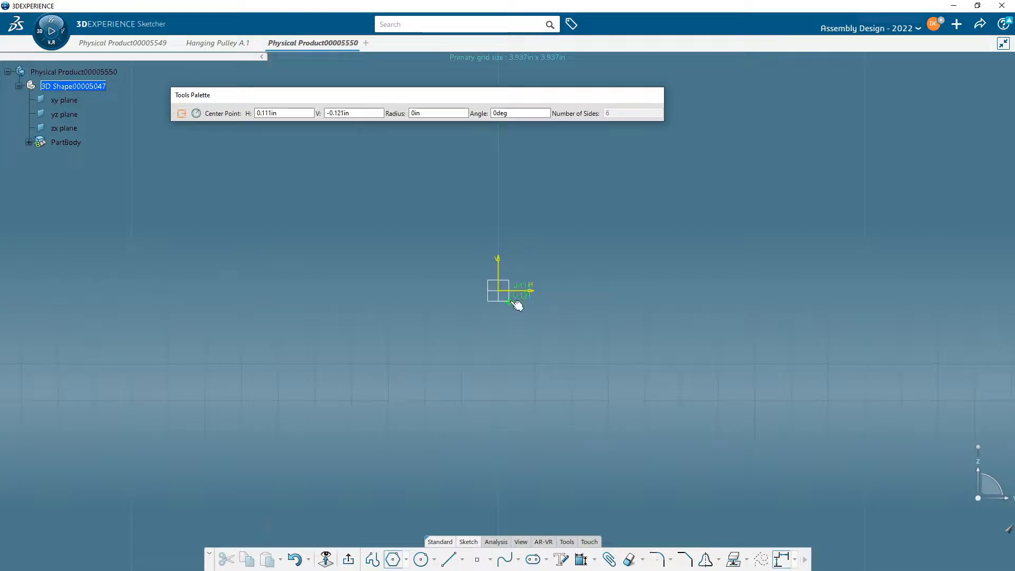
pyautogui.click(501, 291)
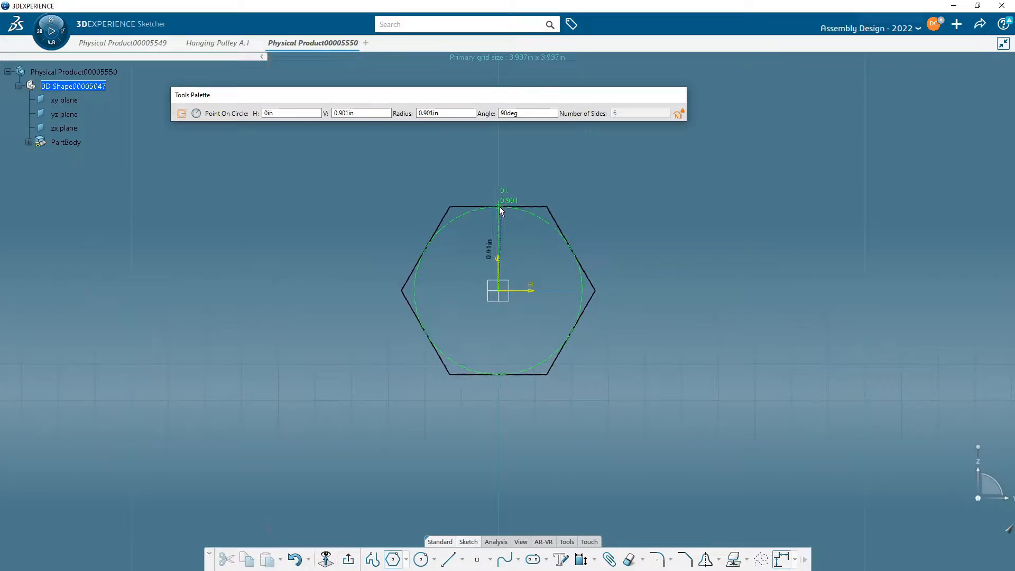
pyautogui.click(499, 206)
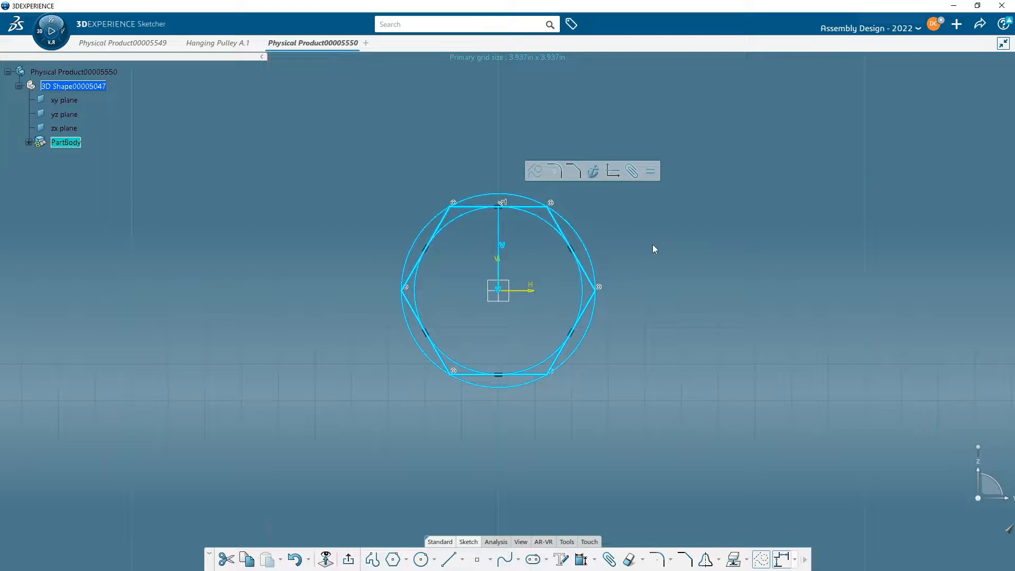
pyautogui.moveTo(551, 208)
pyautogui.mouseDown()
pyautogui.moveTo(607, 225)
pyautogui.moveTo(543, 217)
pyautogui.mouseUp()
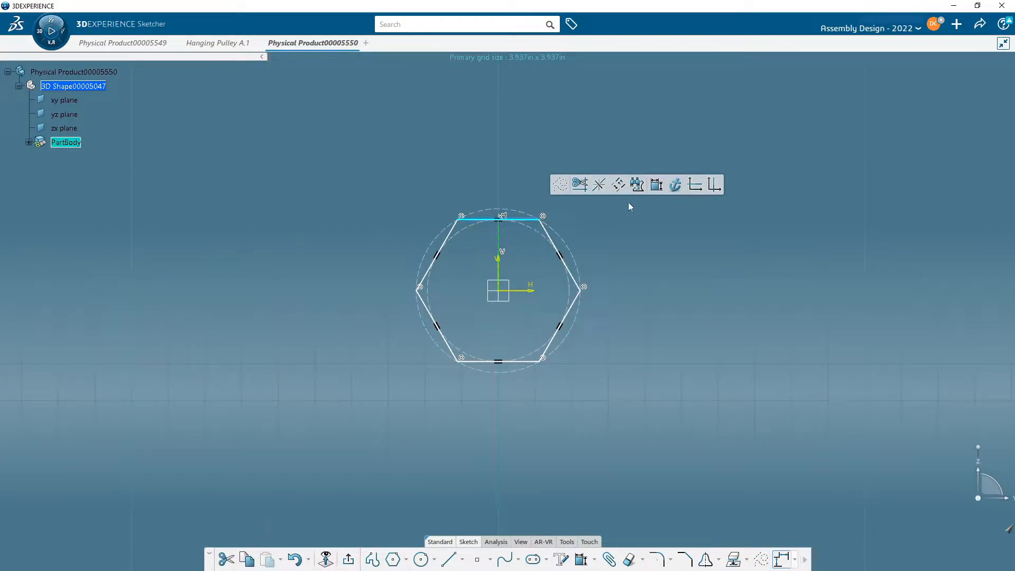
# Dimension the distance between the hexagon's upper and lower sides and set it to 1.25 in.
pyautogui.click(656, 186)
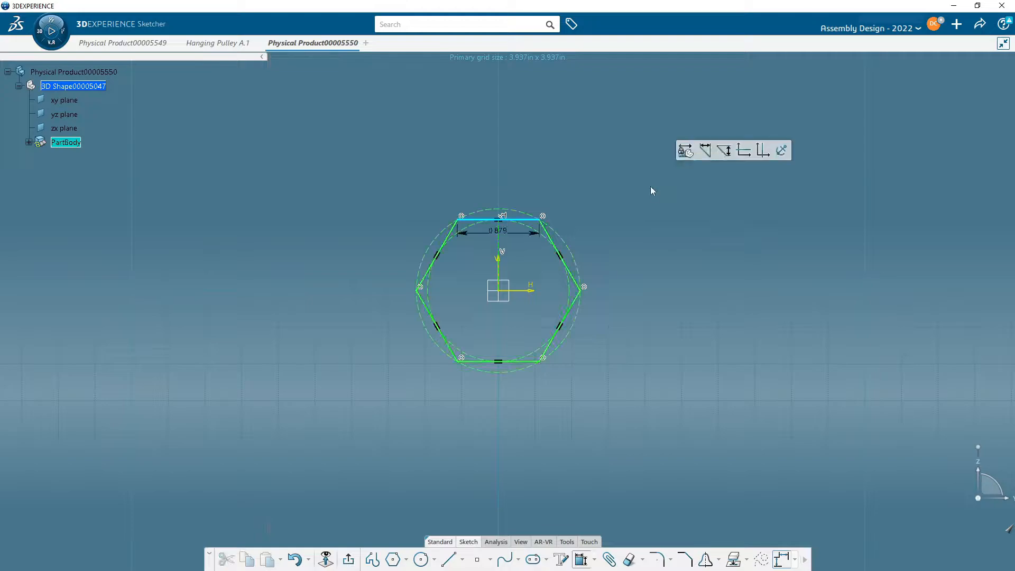
pyautogui.click(526, 361)
pyautogui.click(631, 278)
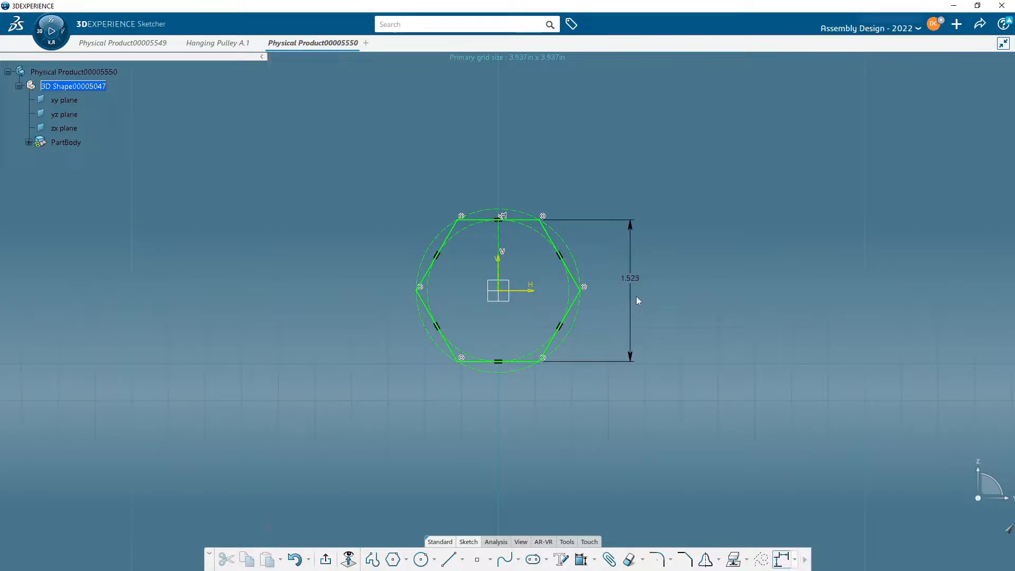
pyautogui.doubleClick(634, 278)
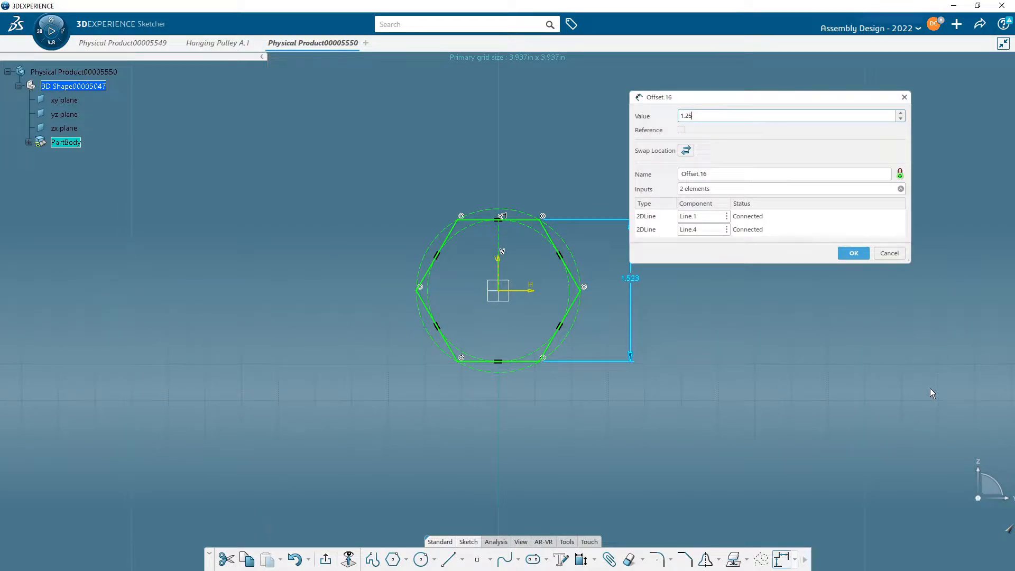
pyautogui.press('Return')
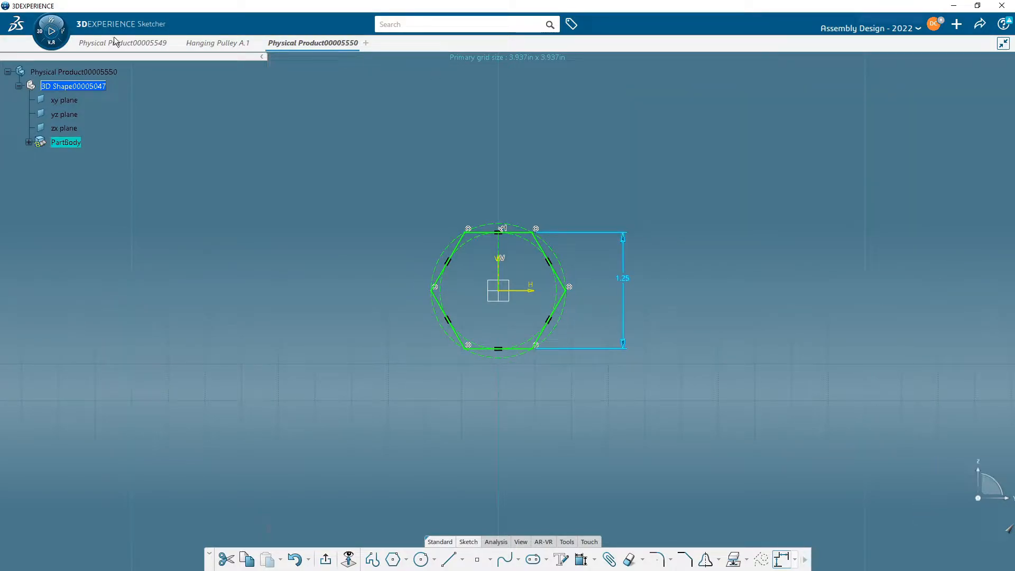
# Check the nut sketch in the Hanging Pulley assembly and set the new hexagon's across-flats dimension to 1.125 in.
pyautogui.click(214, 45)
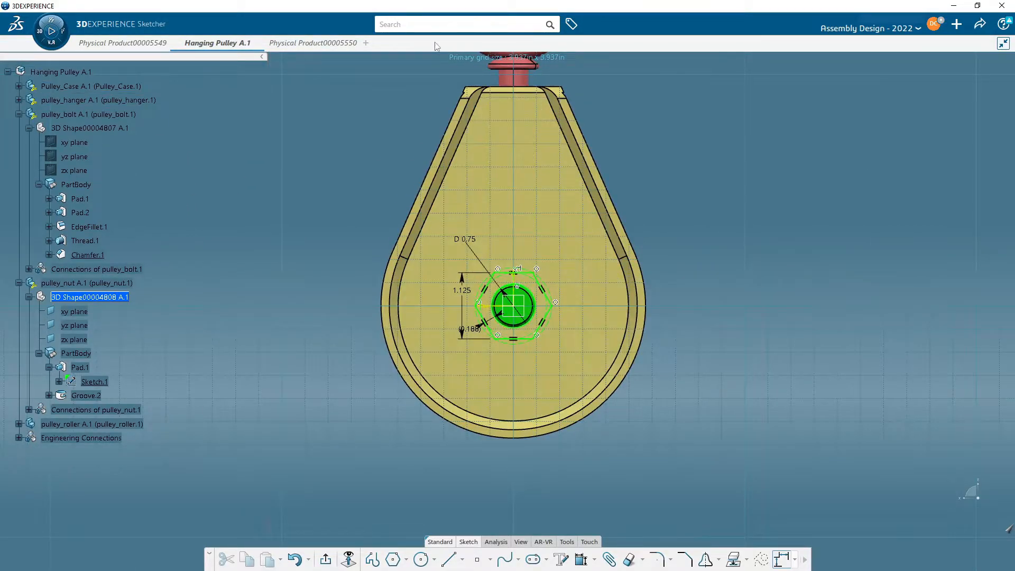
pyautogui.click(311, 45)
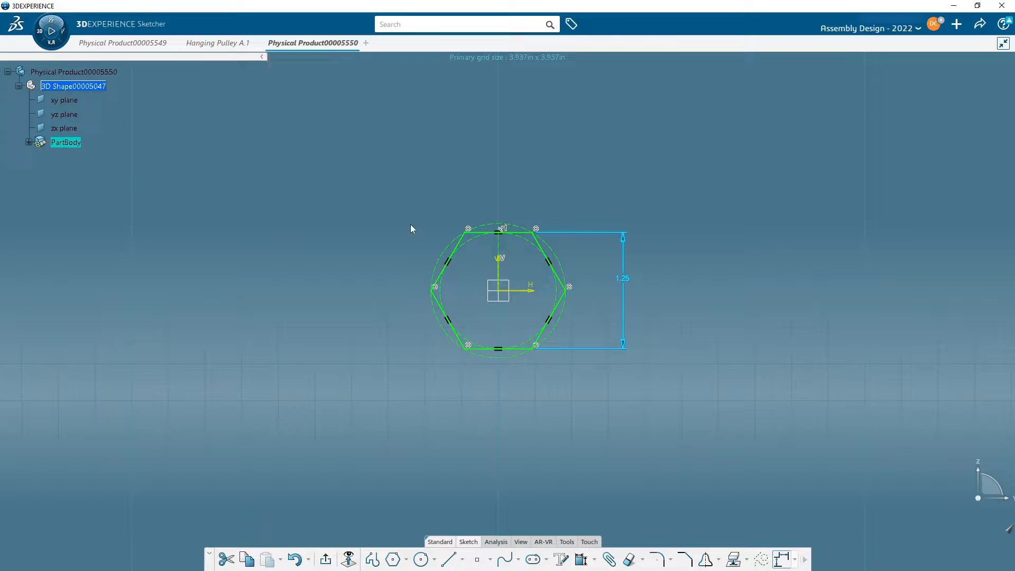
pyautogui.doubleClick(629, 278)
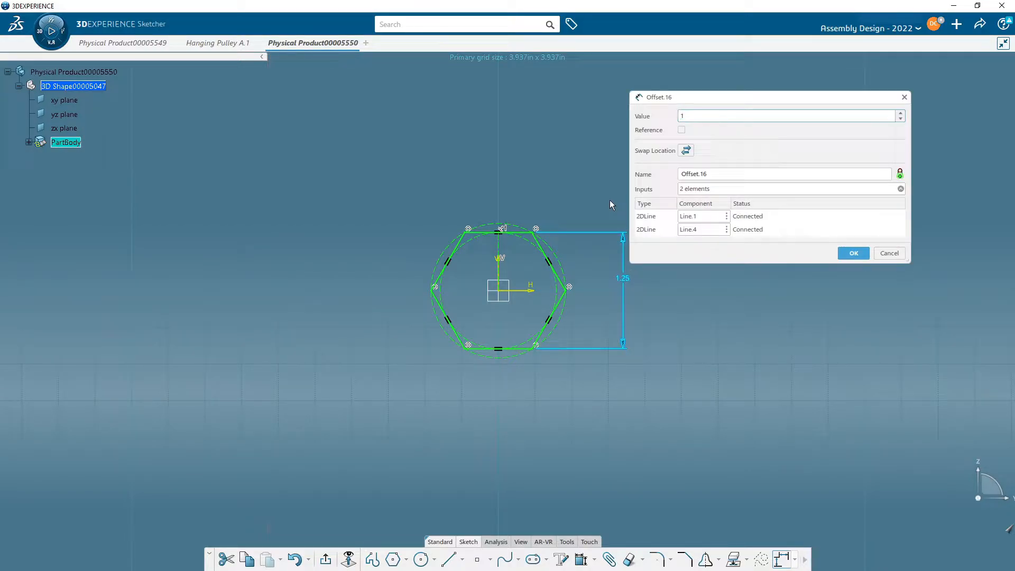
pyautogui.write('.125')
pyautogui.press('Return')
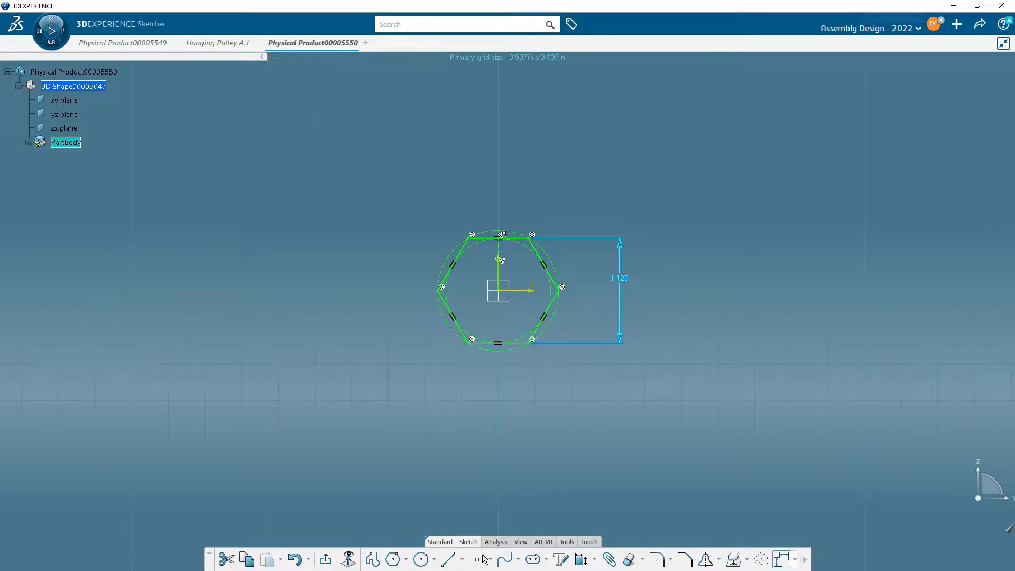
# Finish the hexagon sketch and pad it to a thickness of 0.4 in.
pyautogui.click(324, 560)
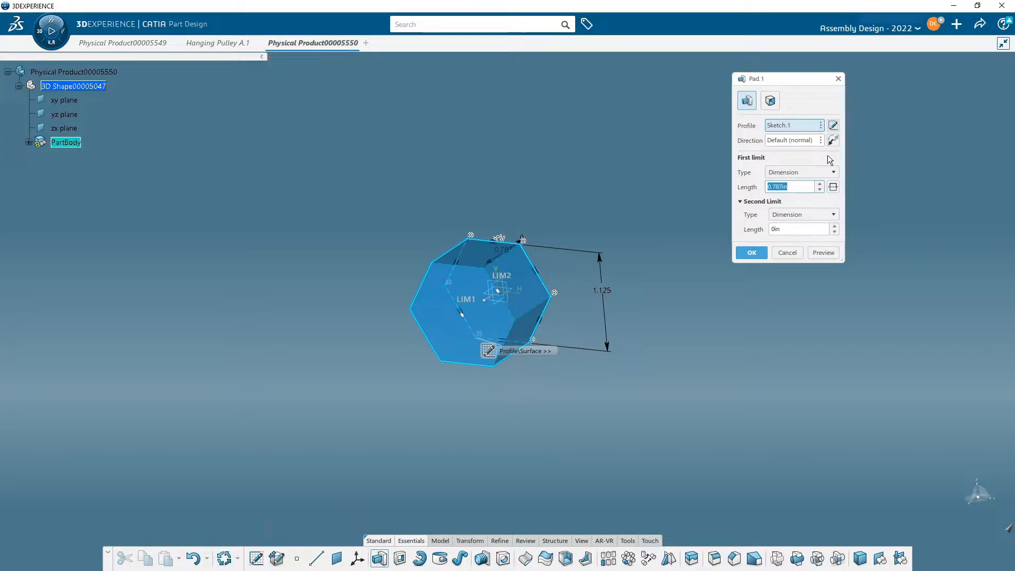
pyautogui.press('Return')
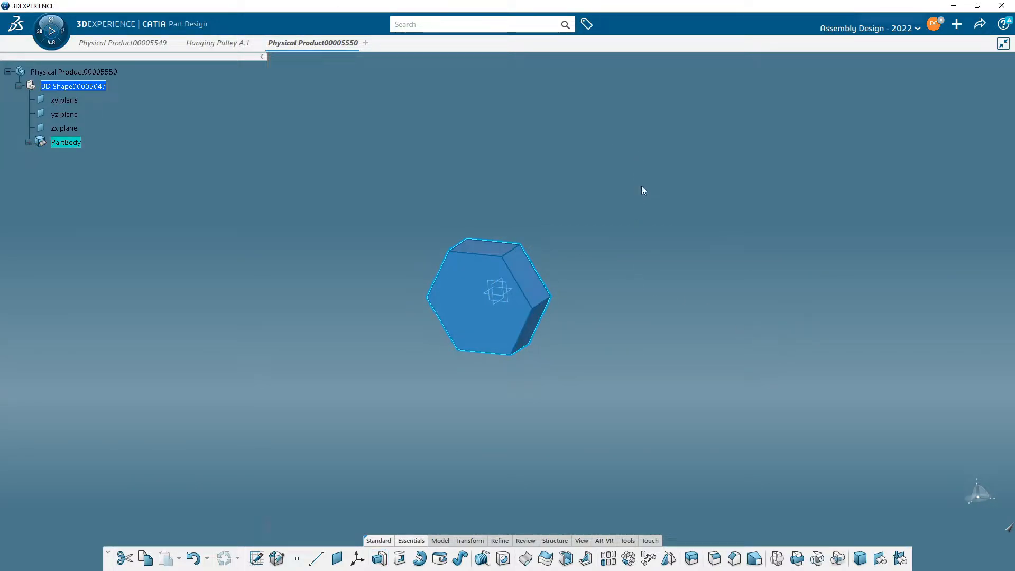
# Start a sketch on the yz plane and draw a circle about 0.57 in across, centred on the origin.
pyautogui.moveTo(639, 356); pyautogui.dragTo(897, 249, button='middle')
pyautogui.moveTo(447, 341); pyautogui.dragTo(297, 351, button='middle')
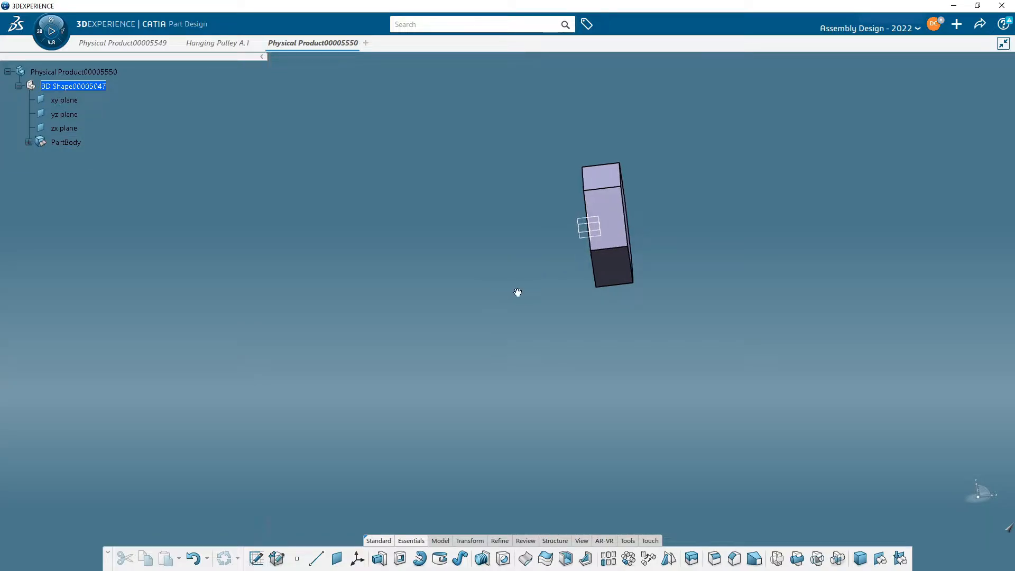
pyautogui.moveTo(518, 290); pyautogui.dragTo(672, 220, button='middle')
pyautogui.moveTo(505, 282); pyautogui.dragTo(603, 313, button='middle')
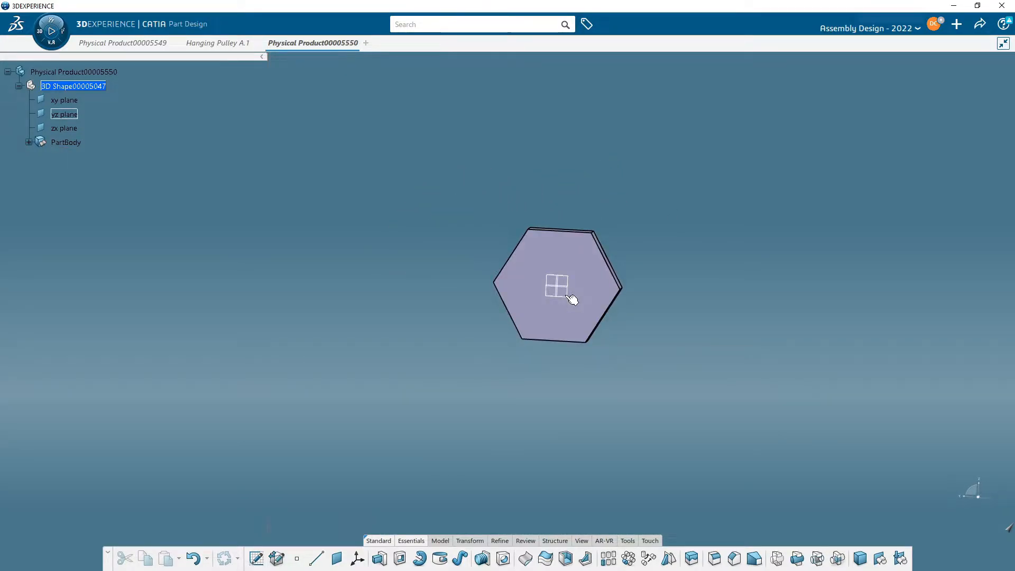
pyautogui.click(574, 294)
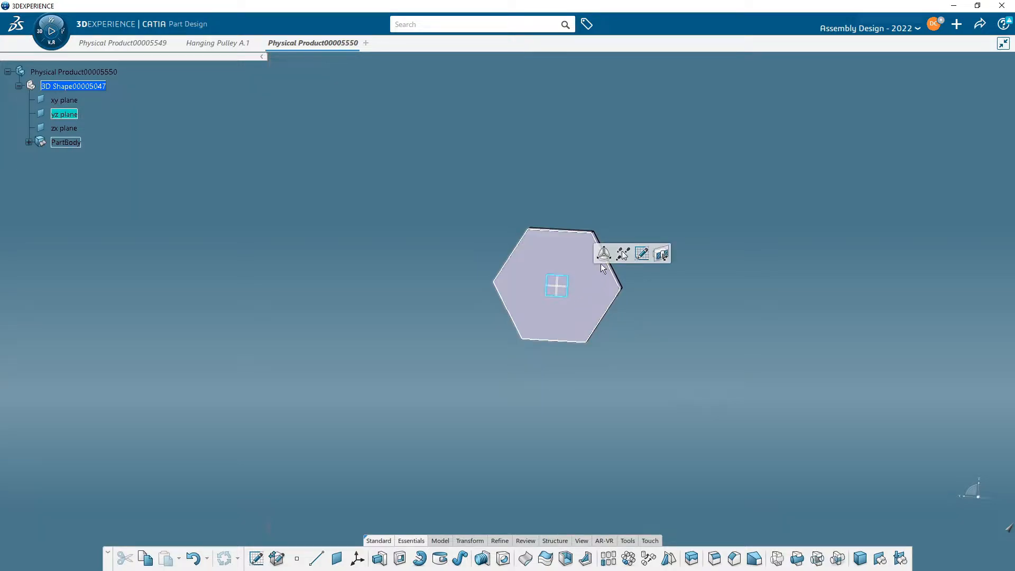
pyautogui.click(641, 255)
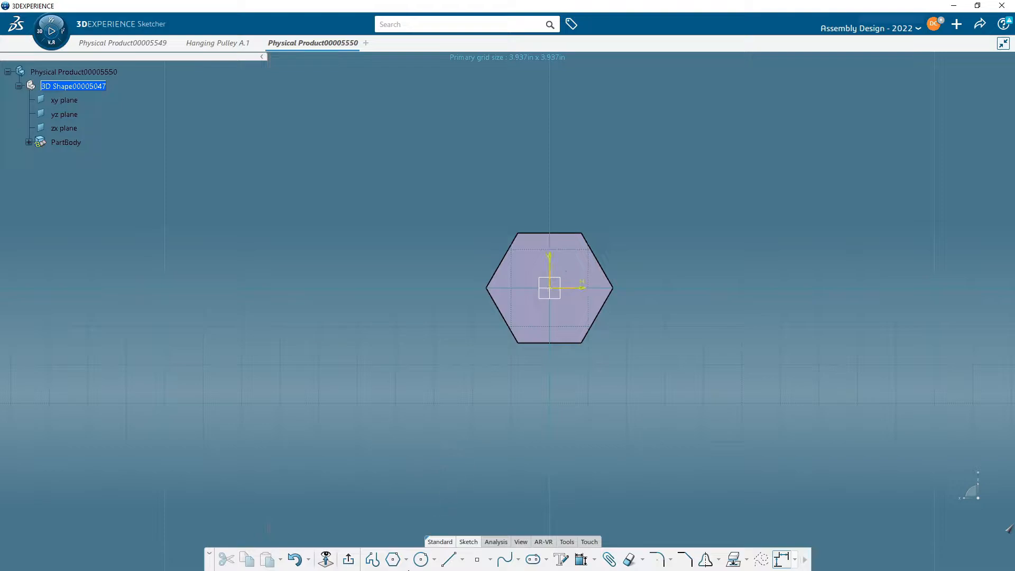
pyautogui.click(422, 559)
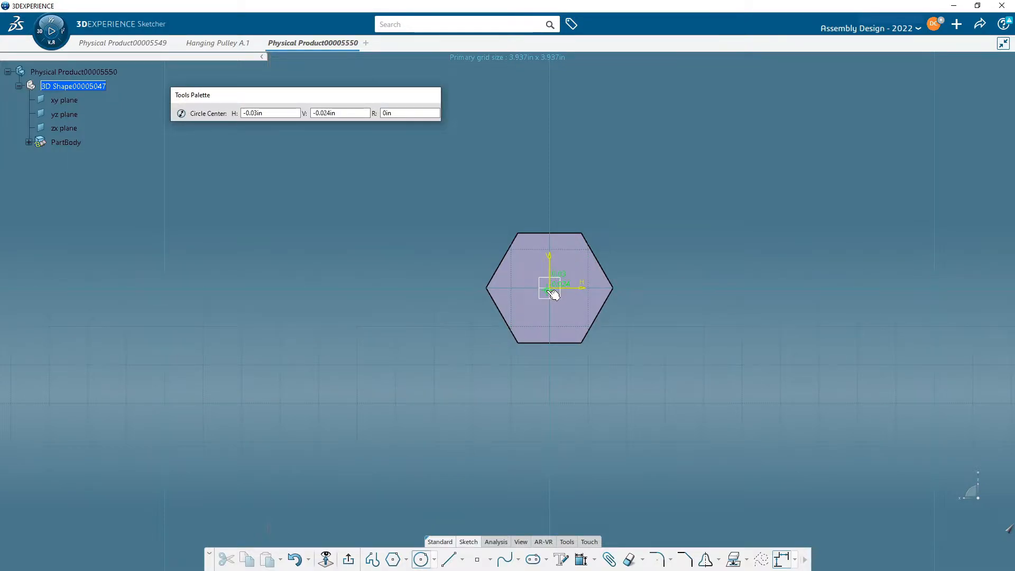
pyautogui.click(550, 289)
pyautogui.click(576, 314)
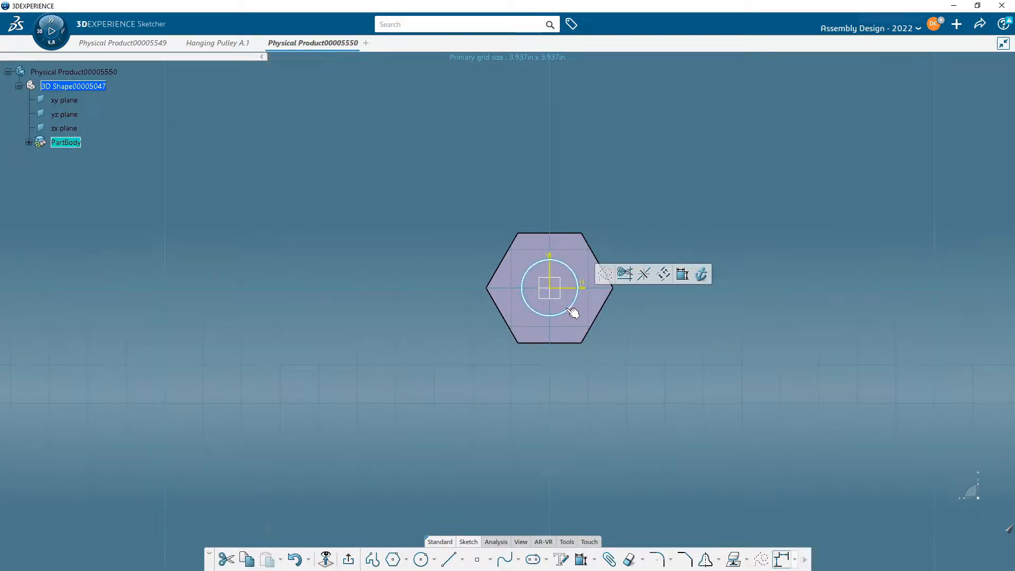
# Dimension the circle's diameter, set it to 0.75 in and finish the sketch.
pyautogui.click(683, 274)
pyautogui.click(649, 214)
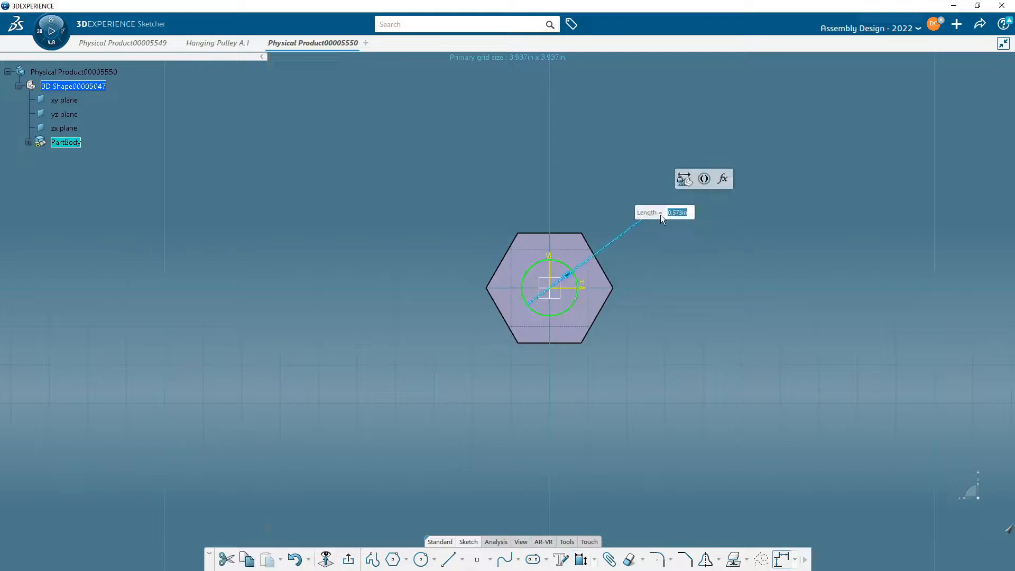
pyautogui.write('.75')
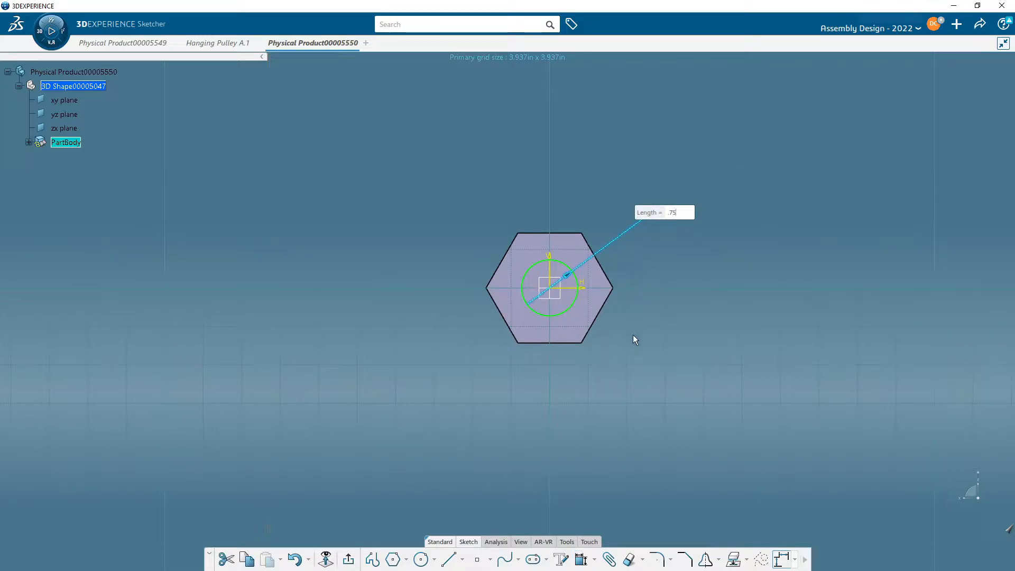
pyautogui.press('Return')
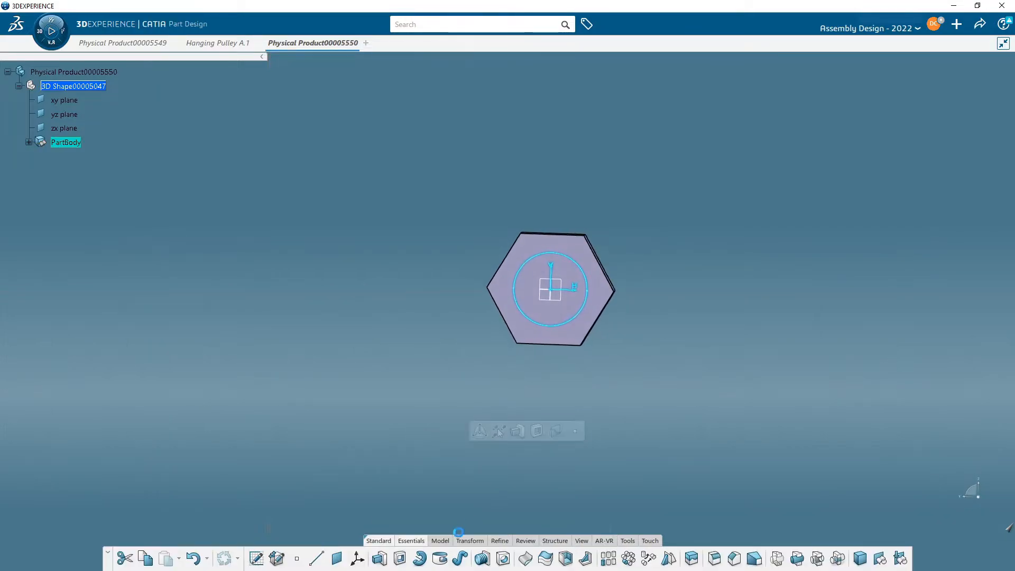
# Cut the circle through the hexagonal body with a Pocket using the Up to last limit.
pyautogui.click(400, 558)
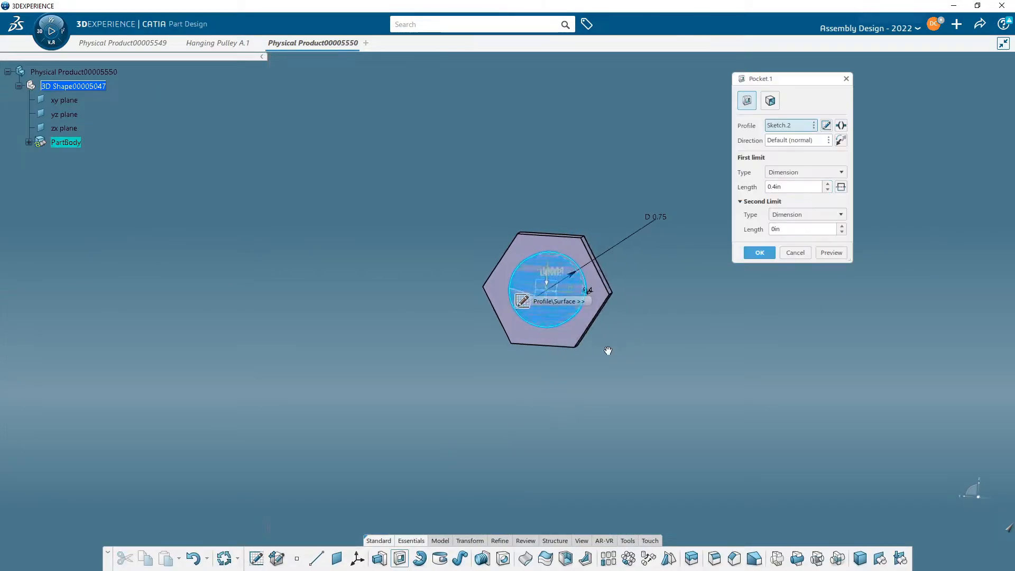
pyautogui.click(788, 173)
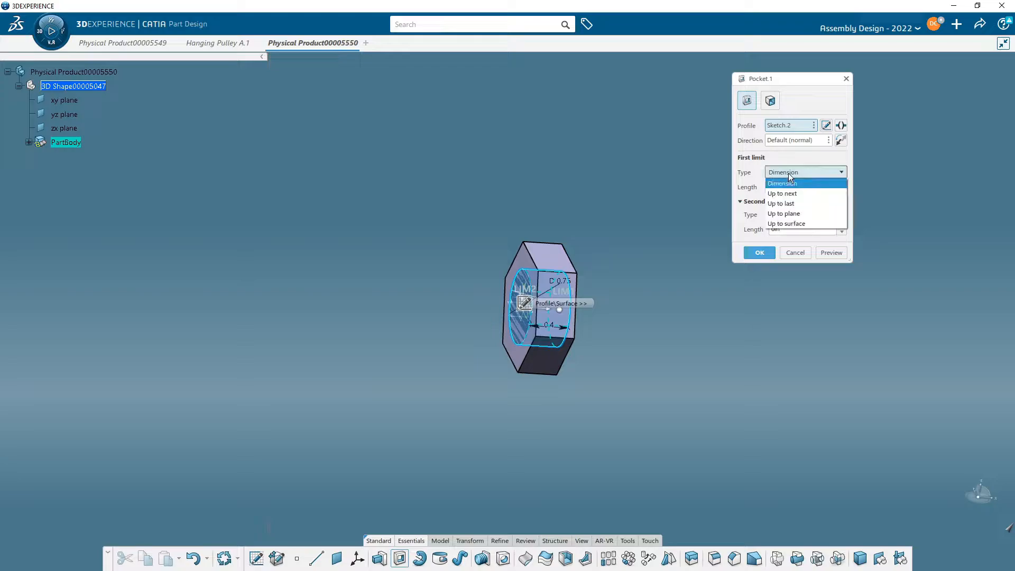
pyautogui.click(793, 204)
pyautogui.click(758, 252)
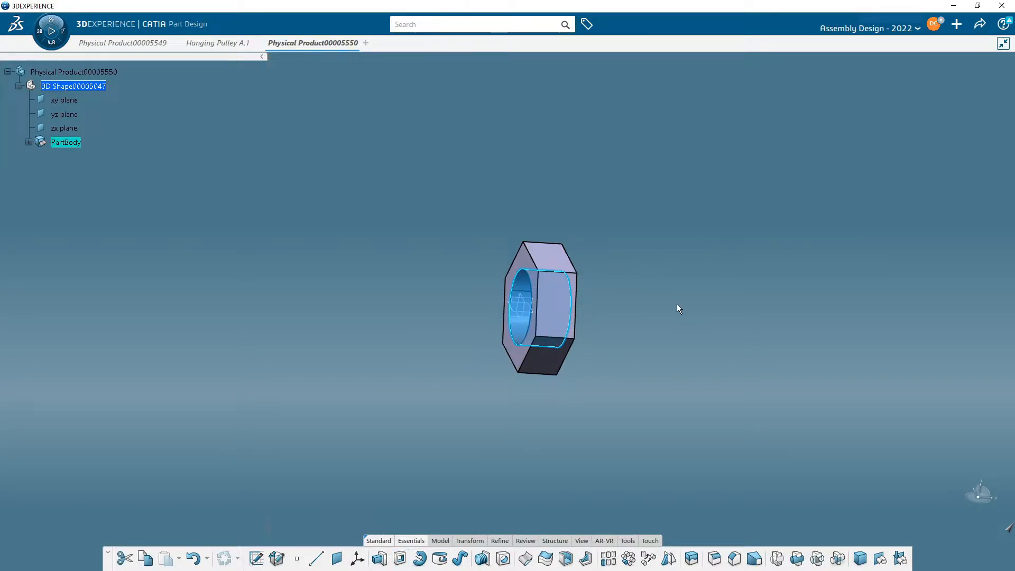
# Examine the corner edges of the finished nut in the Hanging Pulley assembly from several angles, for comparison with the new nut.
pyautogui.moveTo(677, 303); pyautogui.dragTo(607, 254, button='middle')
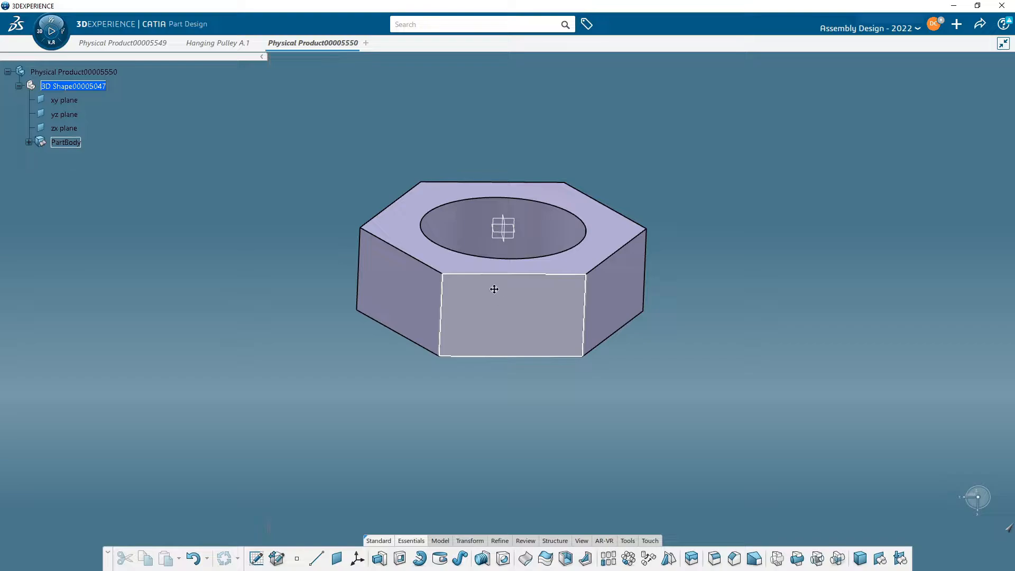
pyautogui.moveTo(494, 289); pyautogui.dragTo(569, 345, button='middle')
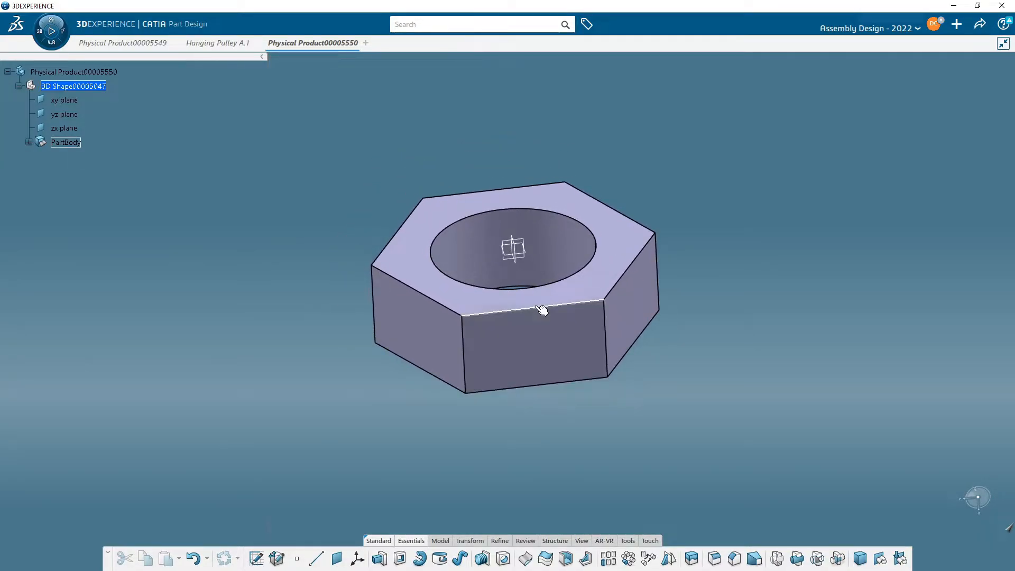
pyautogui.click(212, 45)
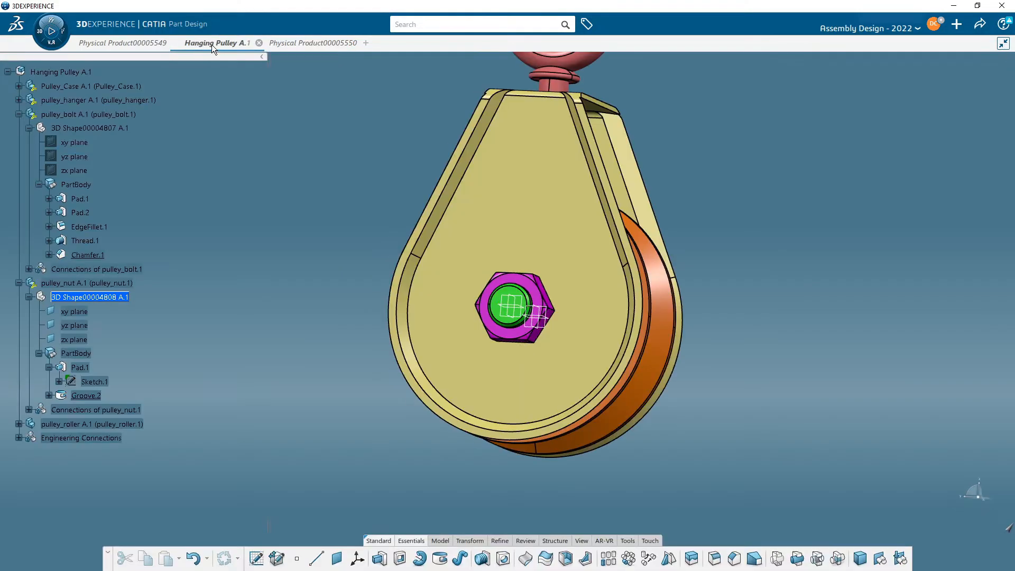
pyautogui.moveTo(640, 302); pyautogui.dragTo(507, 248, button='middle')
pyautogui.moveTo(578, 227); pyautogui.dragTo(540, 177, button='middle')
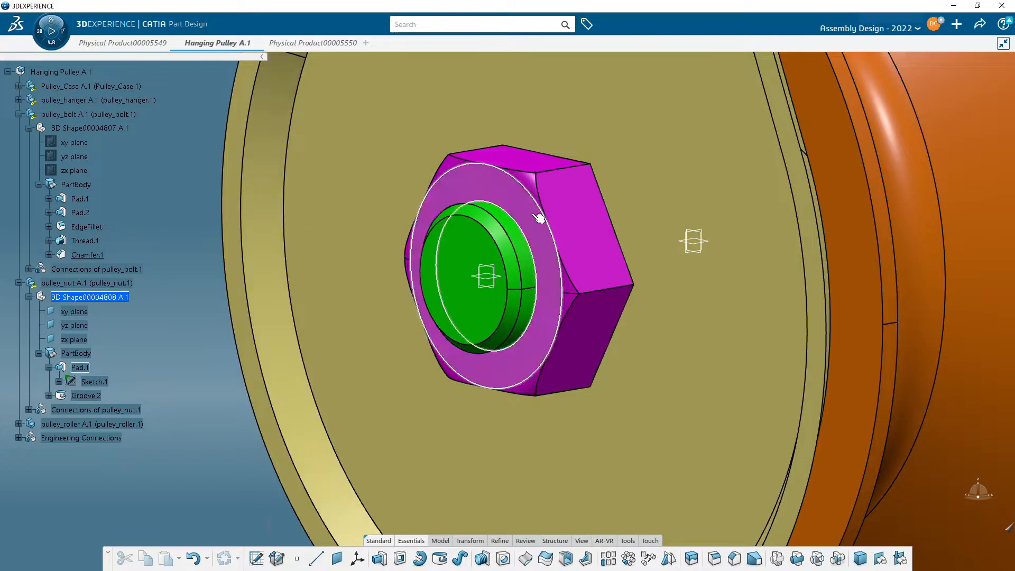
pyautogui.moveTo(539, 218); pyautogui.dragTo(501, 238, button='middle')
pyautogui.moveTo(521, 316); pyautogui.dragTo(384, 280, button='middle')
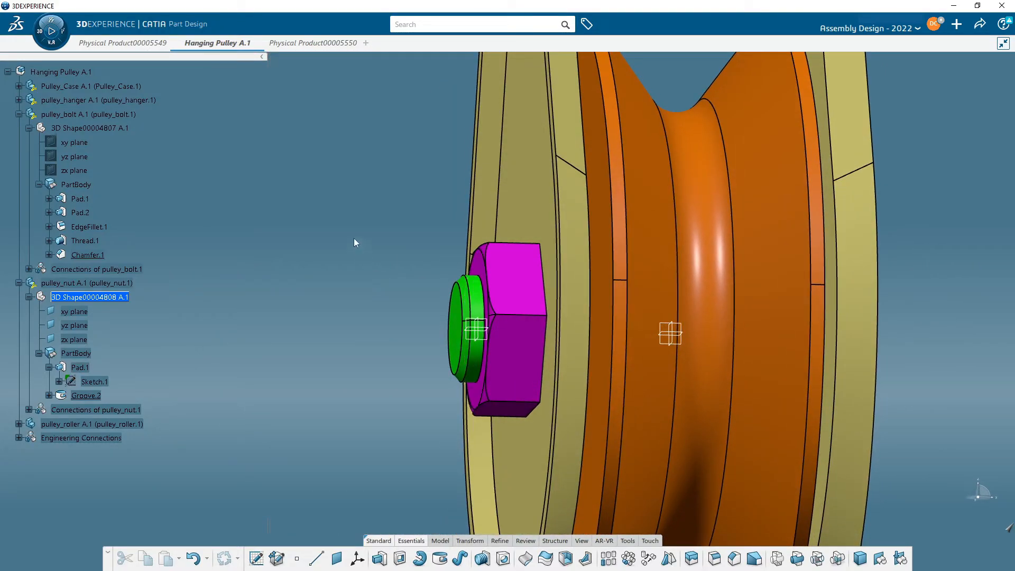
pyautogui.moveTo(404, 243); pyautogui.dragTo(410, 272, button='middle')
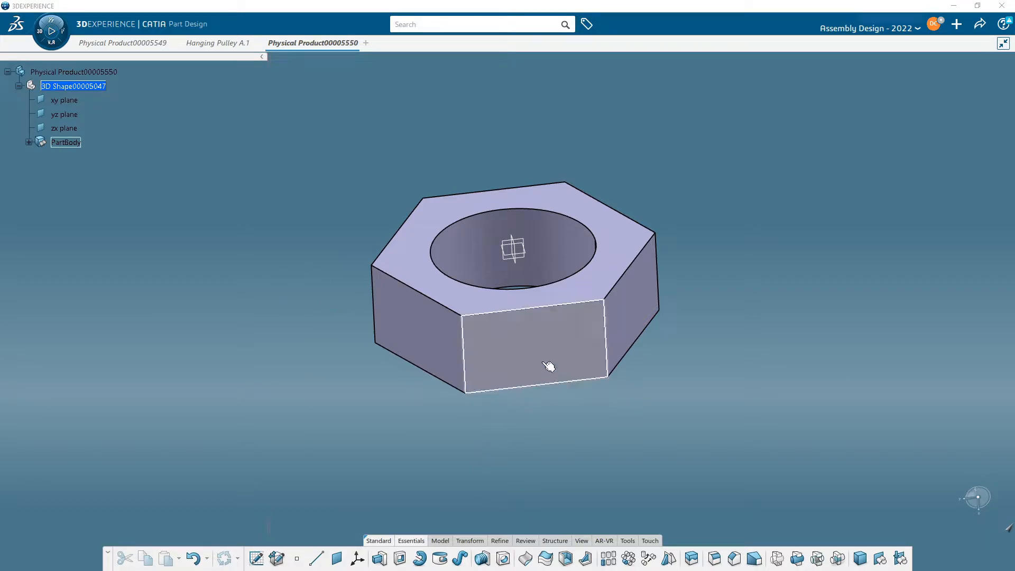
# Return to the new nut part and switch to IrfanView to view the nut in the mc-pulley.GIF reference drawing.
pyautogui.moveTo(548, 353); pyautogui.dragTo(541, 363, button='middle')
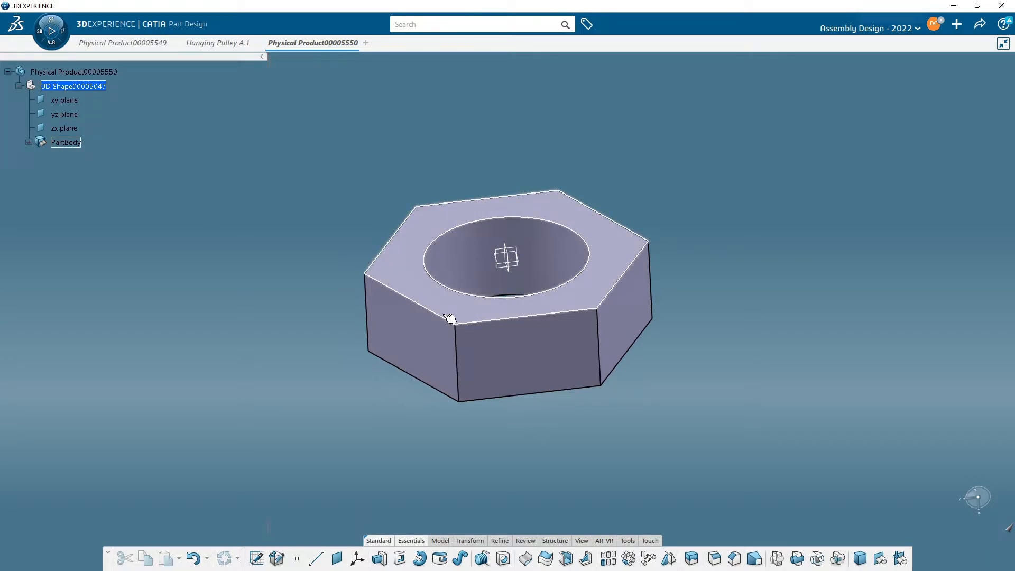
pyautogui.moveTo(548, 411); pyautogui.dragTo(587, 405, button='middle')
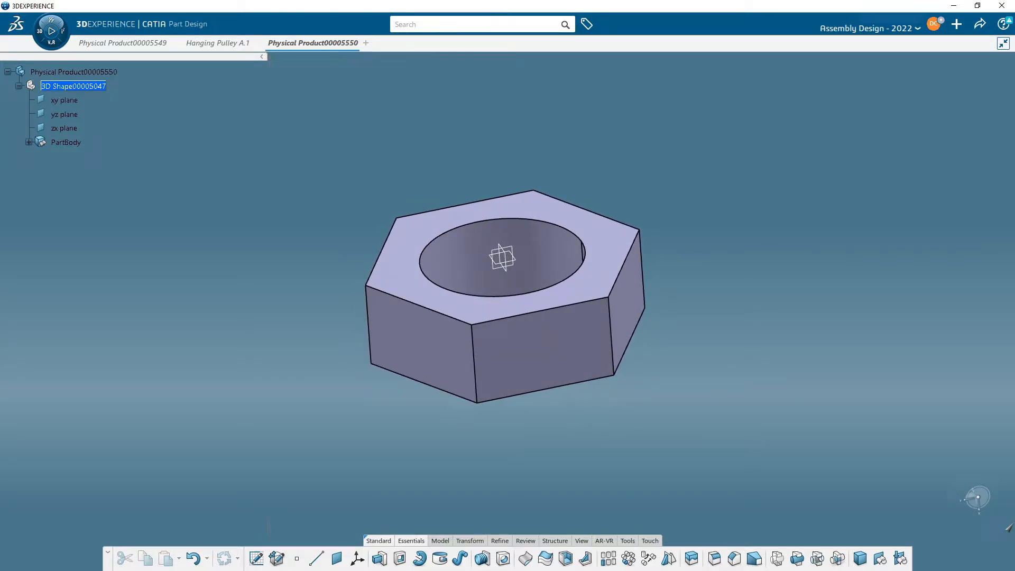
pyautogui.hotkey('alt', 'Tab')
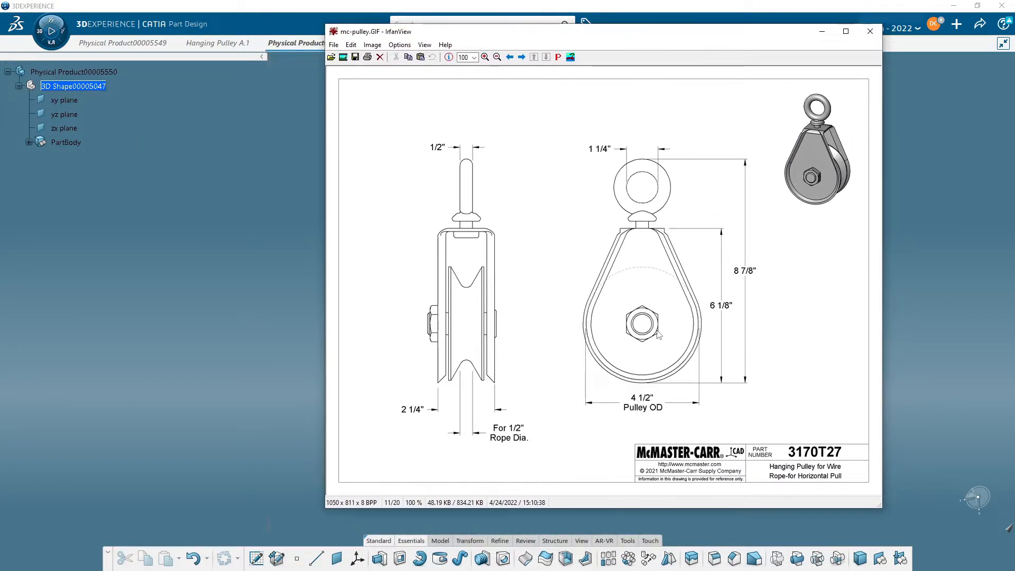
# Compare the nut in the reference drawing with the new nut part, examining its upper corners from the side and at several angles.
pyautogui.keyDown('ctrl'); pyautogui.scroll(6, 546, 276); pyautogui.keyUp('ctrl')
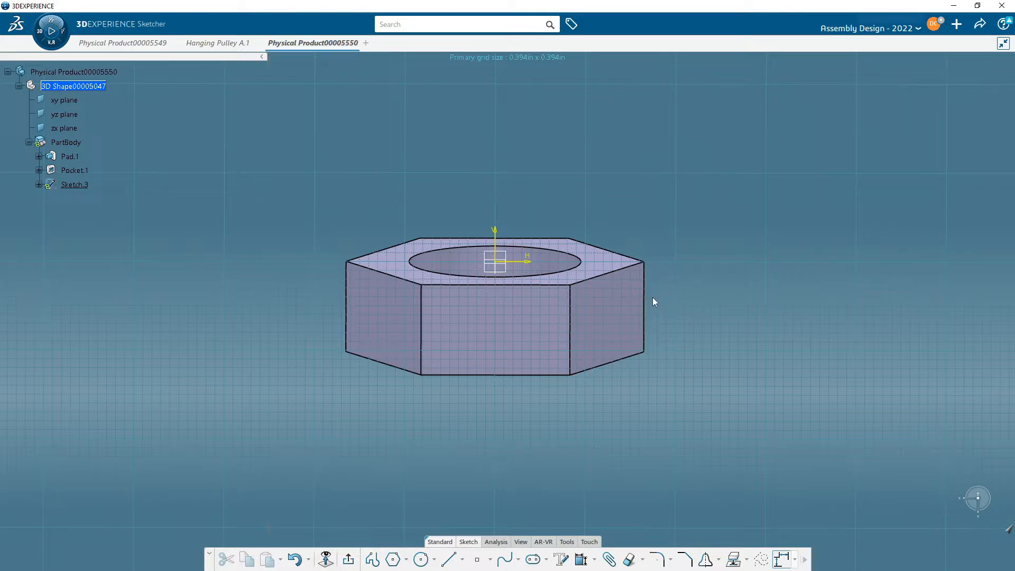
pyautogui.moveTo(691, 346); pyautogui.dragTo(347, 379, button='middle')
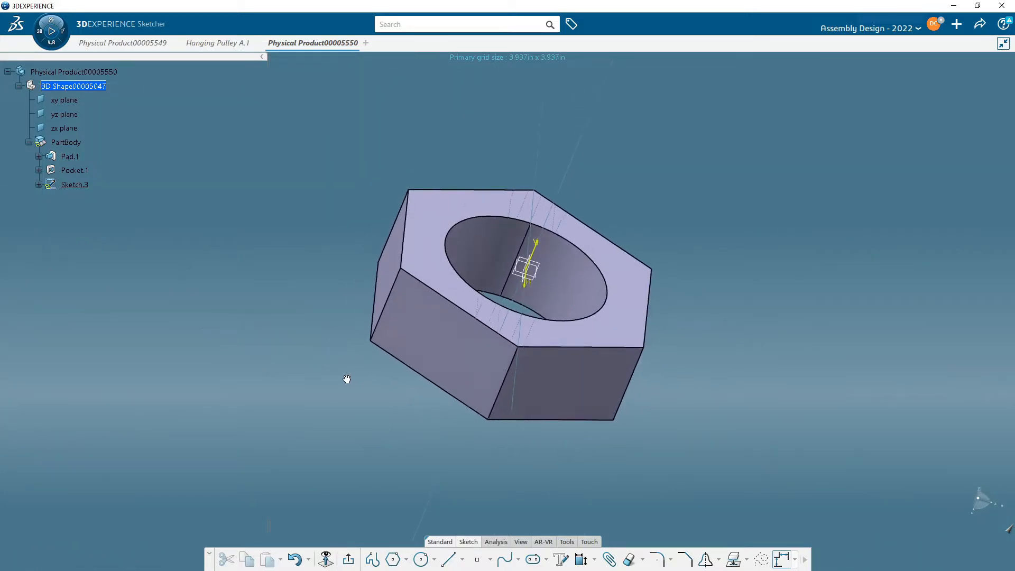
pyautogui.moveTo(604, 423); pyautogui.dragTo(627, 316, button='middle')
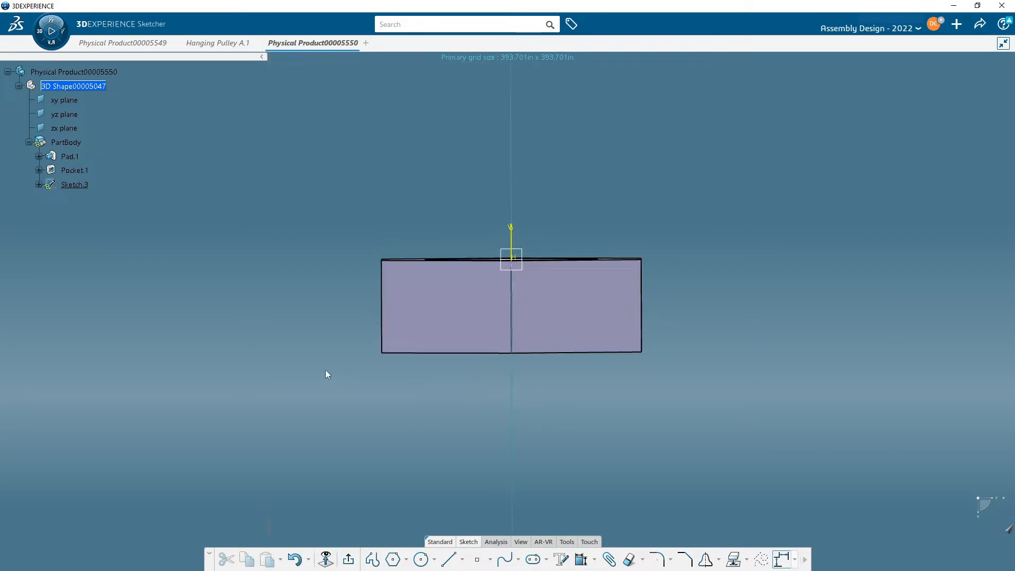
pyautogui.moveTo(325, 369); pyautogui.dragTo(528, 505, button='middle')
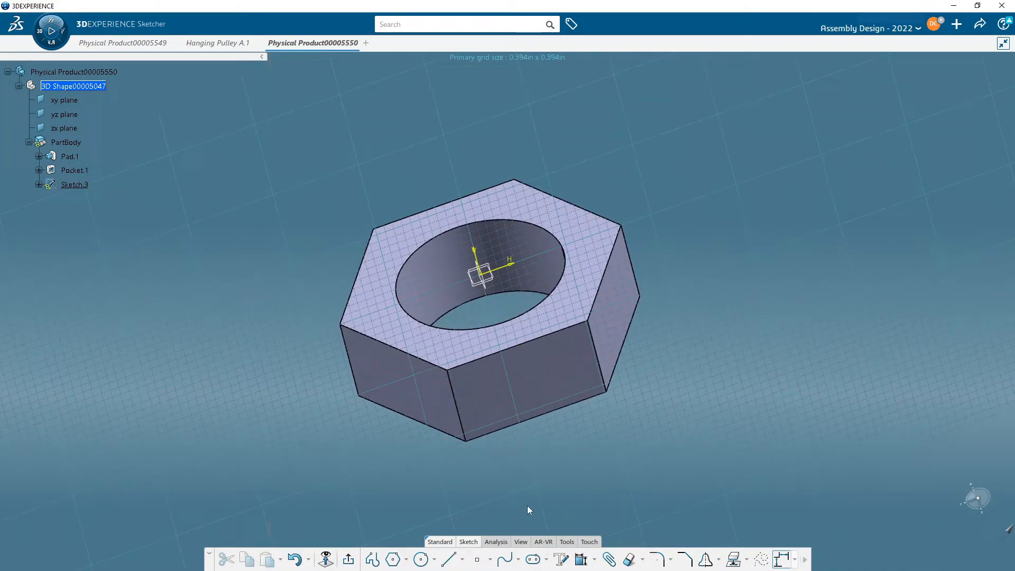
pyautogui.click(347, 558)
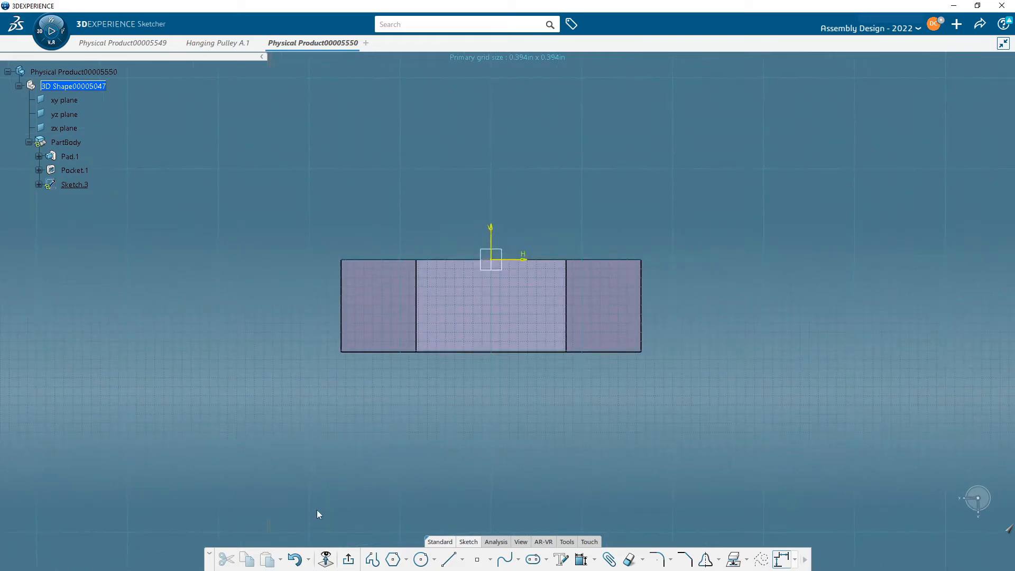
pyautogui.moveTo(491, 302); pyautogui.dragTo(543, 307, button='middle')
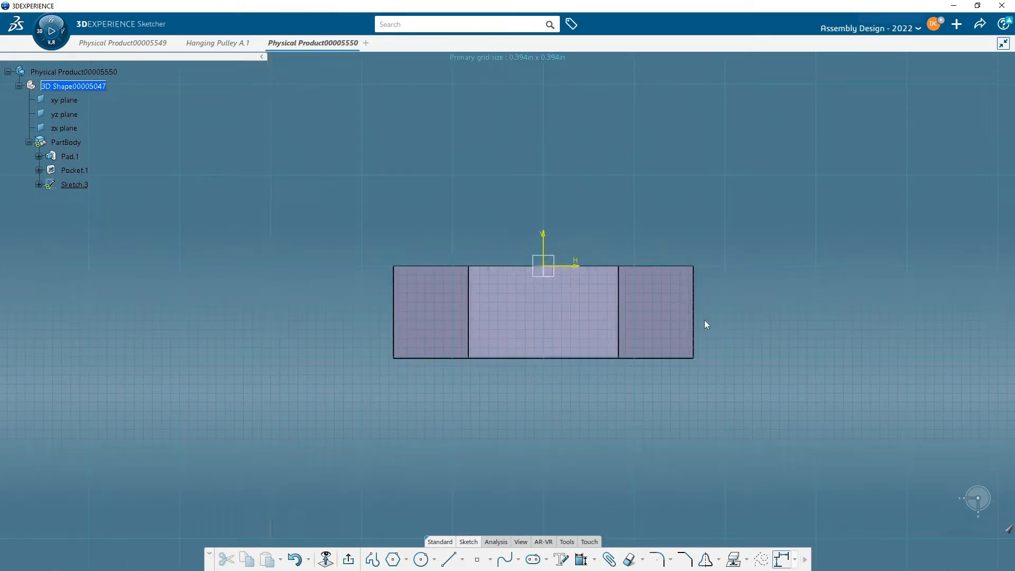
pyautogui.moveTo(681, 284)
pyautogui.mouseDown(button='middle')
pyautogui.moveTo(680, 272)
pyautogui.moveTo(645, 268)
pyautogui.moveTo(673, 231)
pyautogui.mouseUp(button='middle')
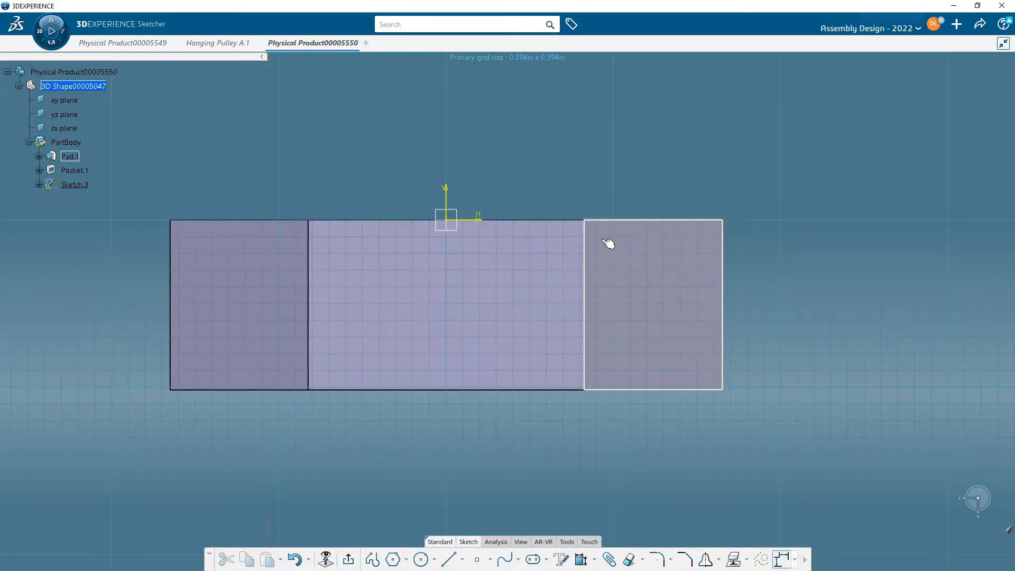
pyautogui.moveTo(563, 194); pyautogui.dragTo(649, 191, button='middle')
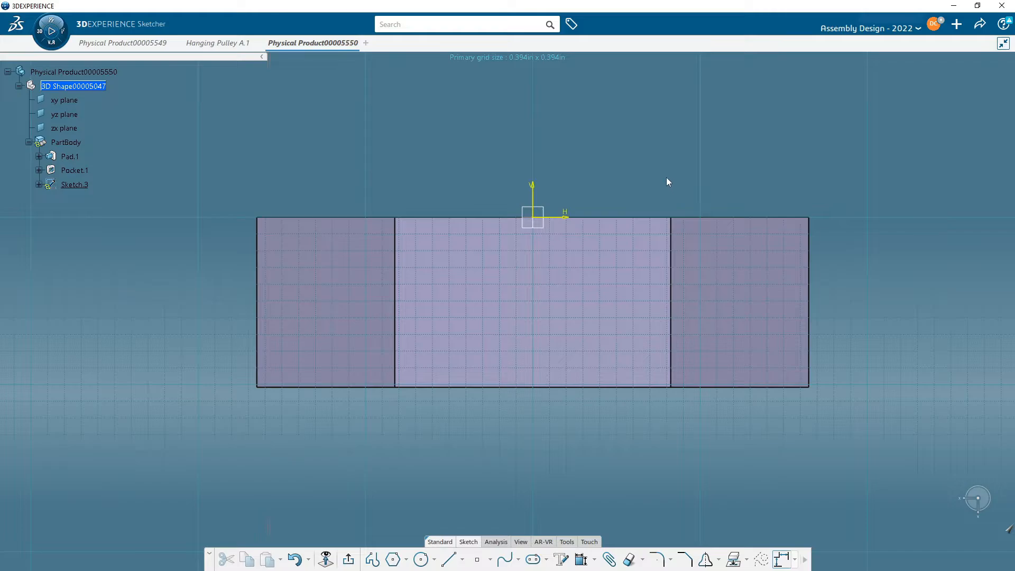
pyautogui.moveTo(576, 173)
pyautogui.mouseDown(button='middle')
pyautogui.moveTo(562, 222)
pyautogui.moveTo(582, 253)
pyautogui.moveTo(698, 235)
pyautogui.mouseUp(button='middle')
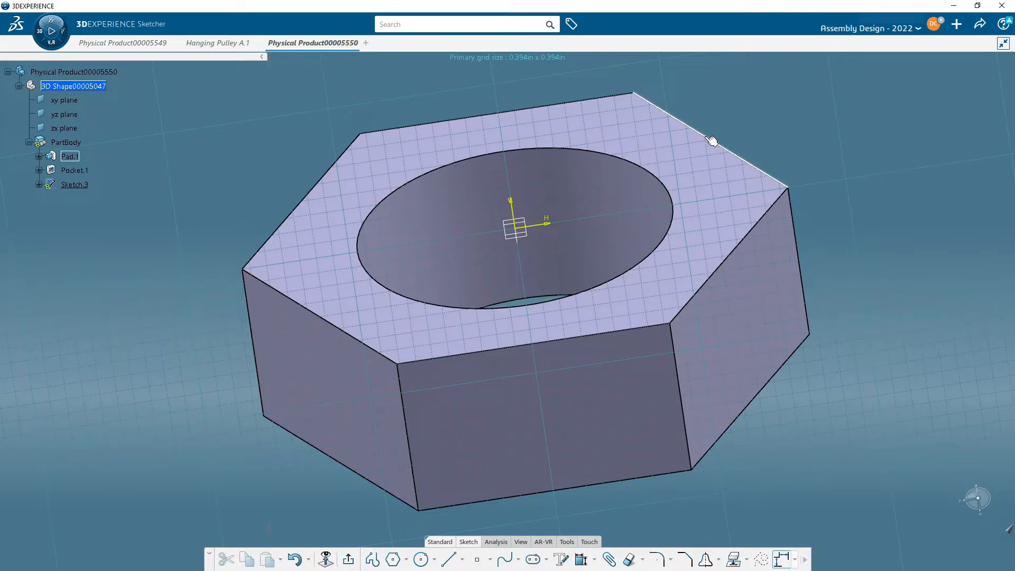
pyautogui.moveTo(515, 367); pyautogui.dragTo(495, 285, button='middle')
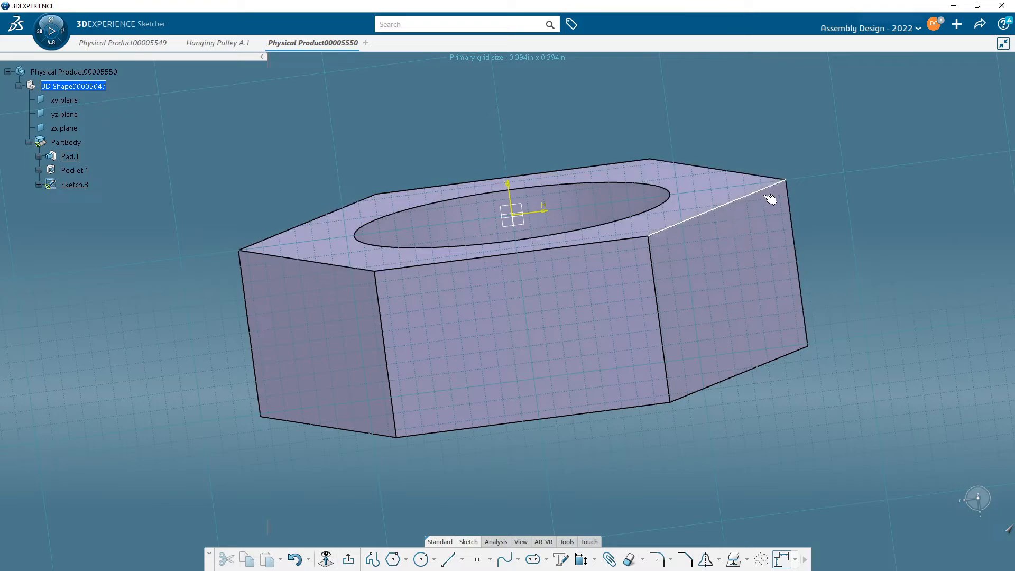
pyautogui.moveTo(770, 197); pyautogui.dragTo(765, 354, button='middle')
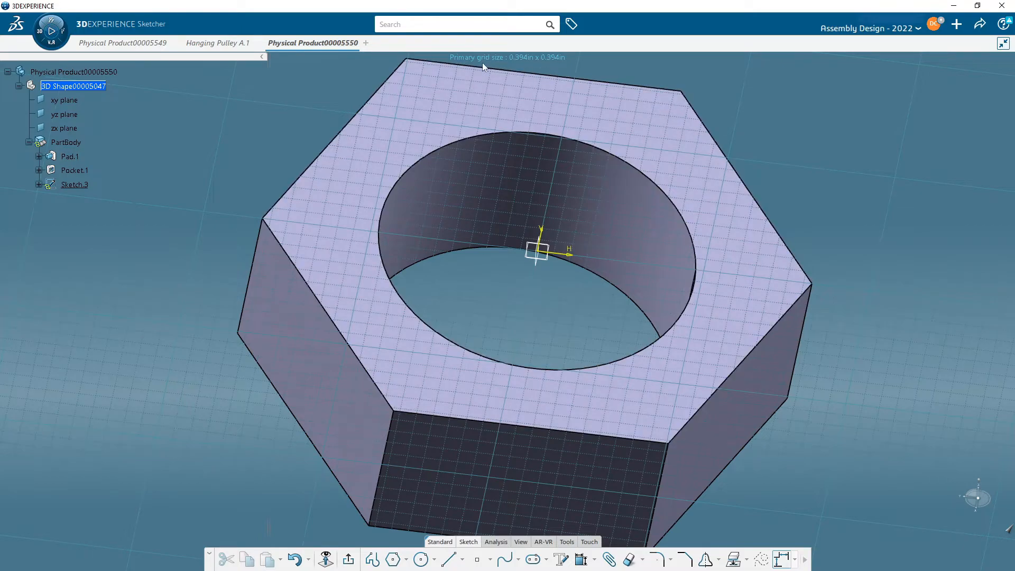
pyautogui.moveTo(255, 216); pyautogui.dragTo(580, 158, button='middle')
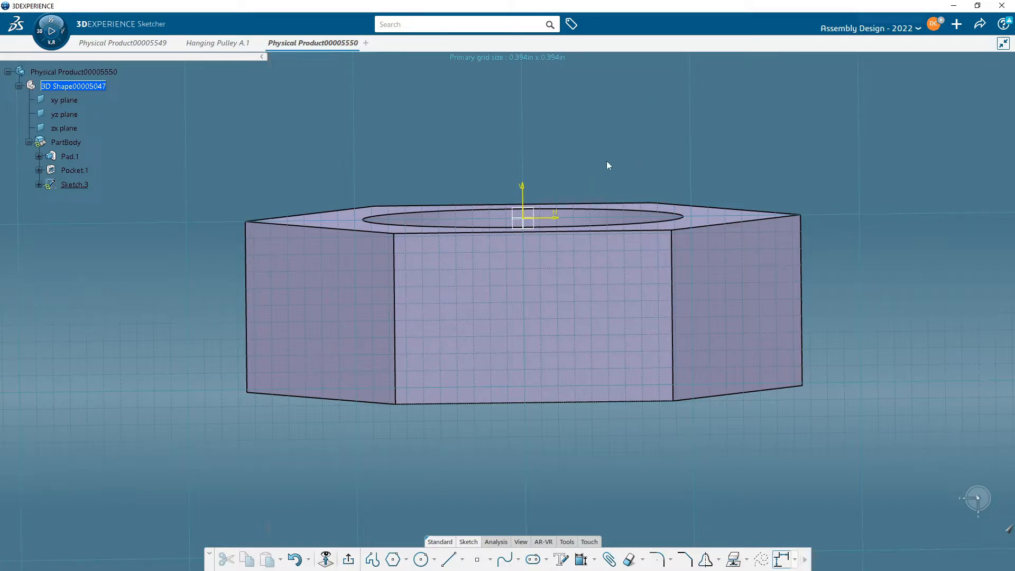
# Sketch a horizontal line about 0.825 in long on the horizontal axis along the nut's upper edge and make it a construction line.
pyautogui.click(326, 560)
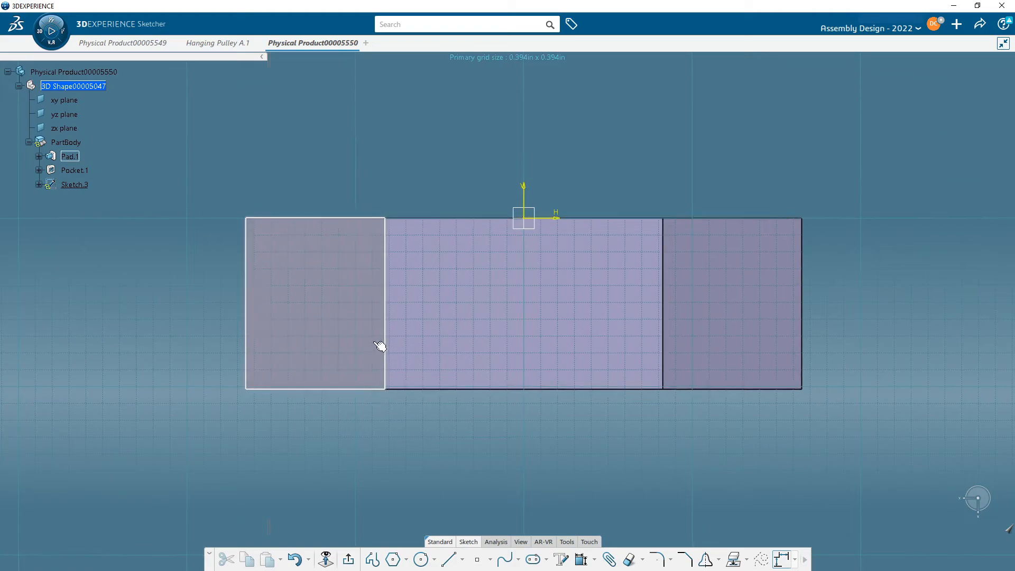
pyautogui.click(447, 562)
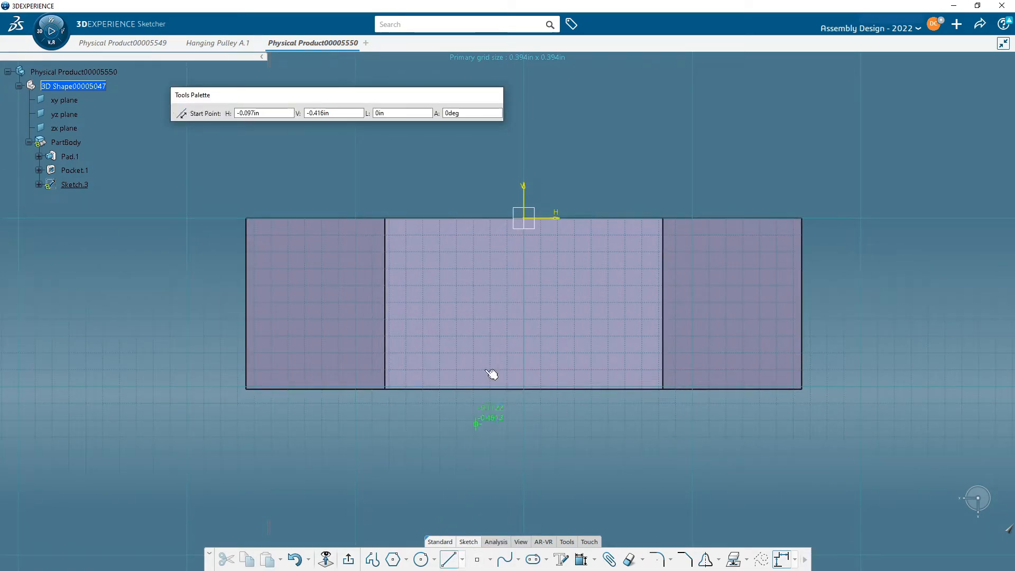
pyautogui.click(344, 220)
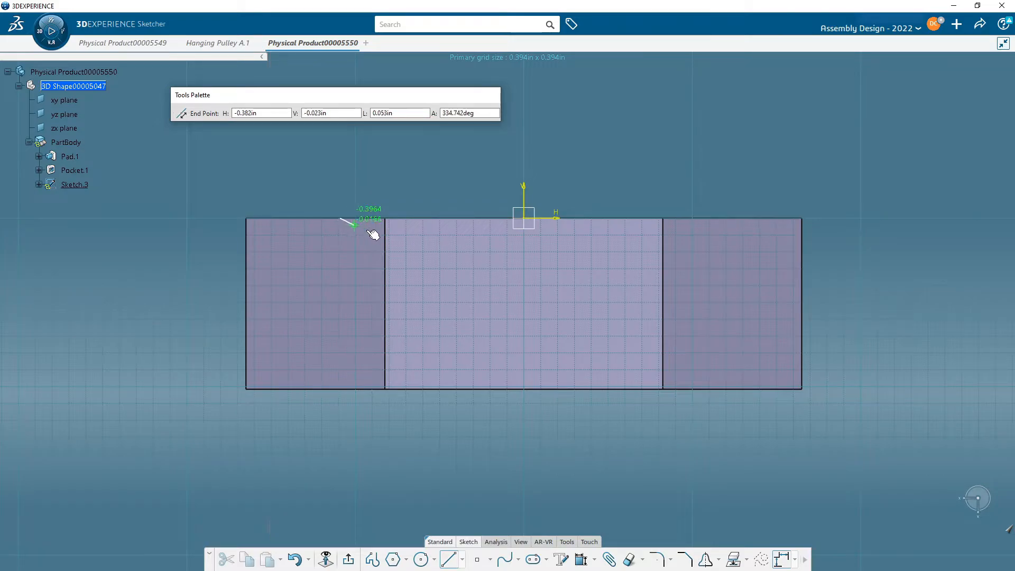
pyautogui.click(694, 217)
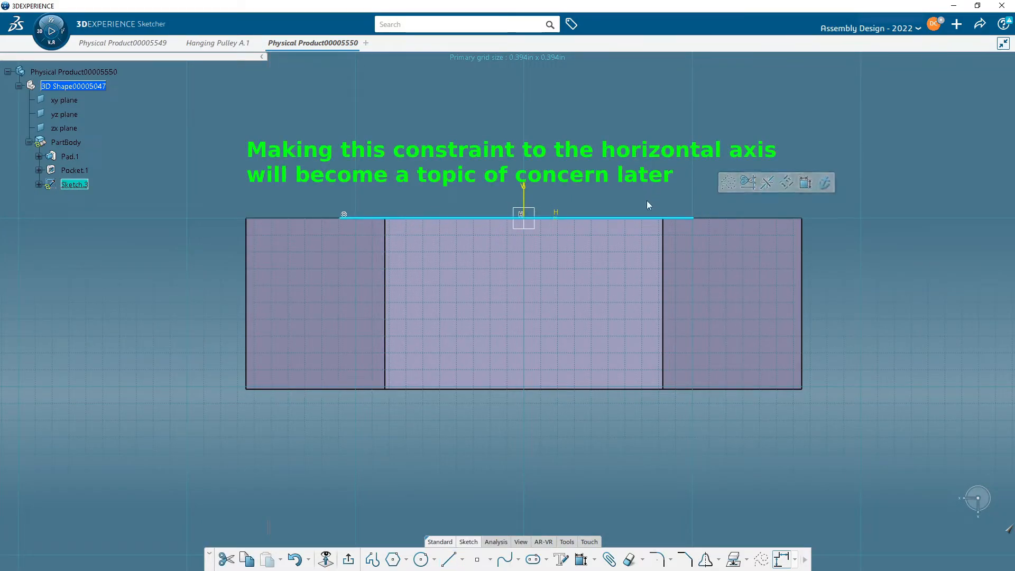
pyautogui.click(724, 187)
pyautogui.click(607, 145)
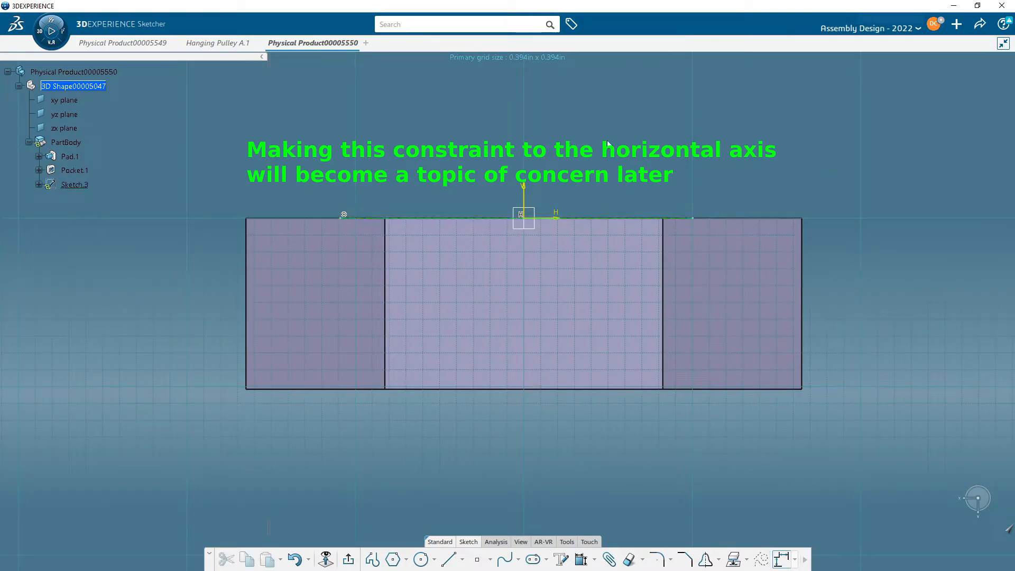
# Constrain the two endpoints of the construction line to be symmetric about the vertical axis.
pyautogui.moveTo(607, 144); pyautogui.dragTo(491, 179, button='middle')
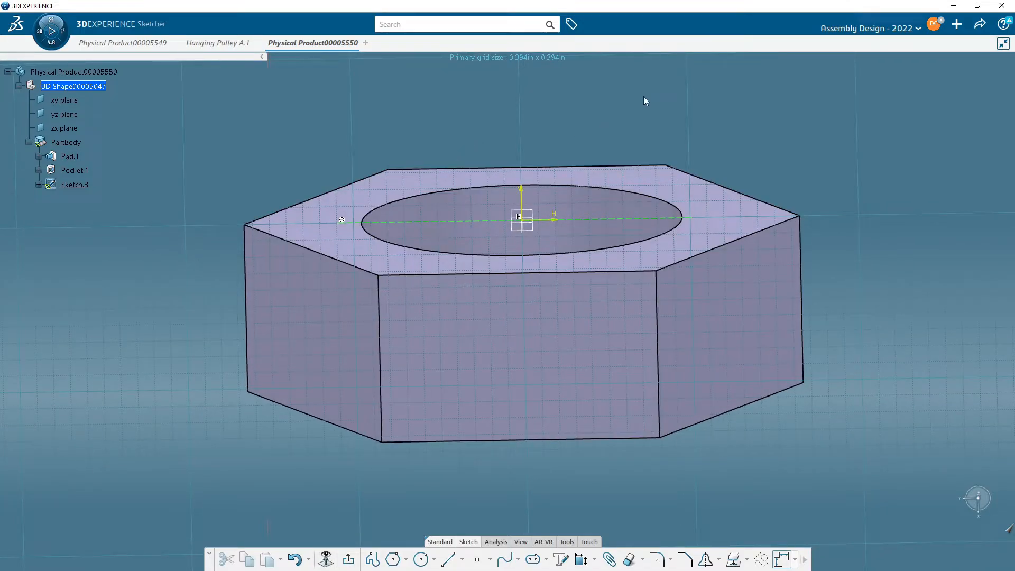
pyautogui.click(698, 222)
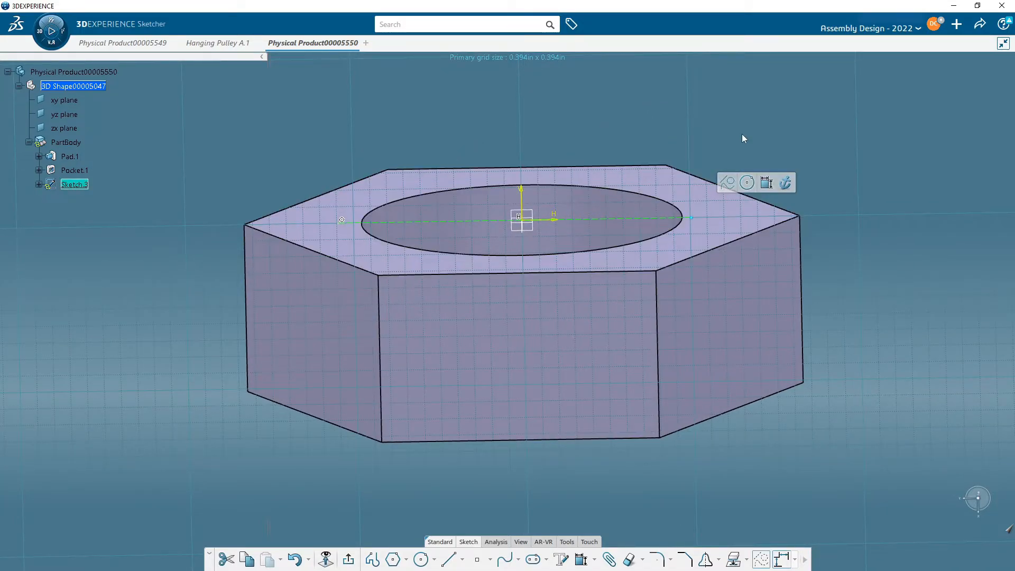
pyautogui.click(340, 225)
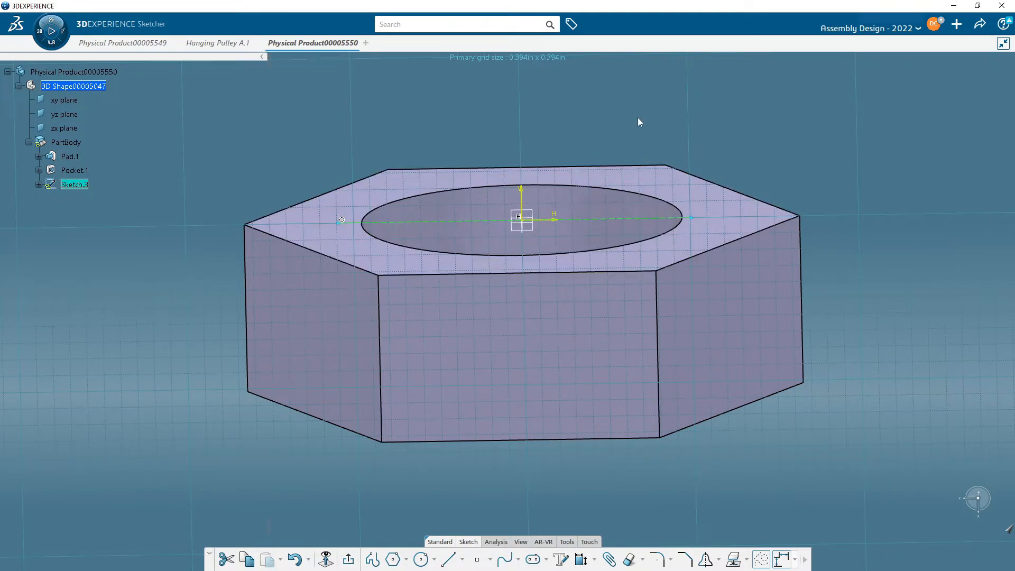
pyautogui.click(582, 559)
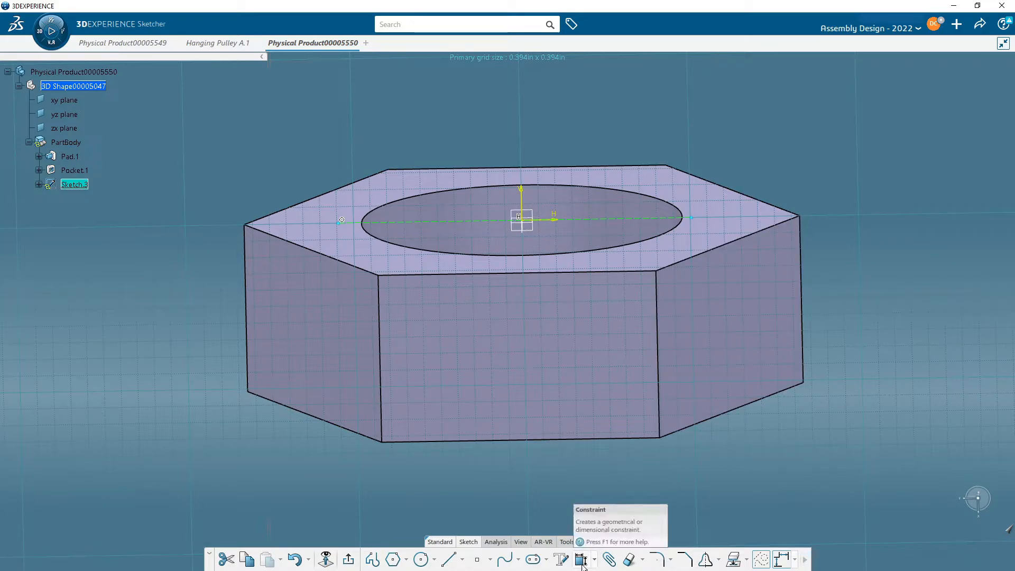
pyautogui.click(592, 218)
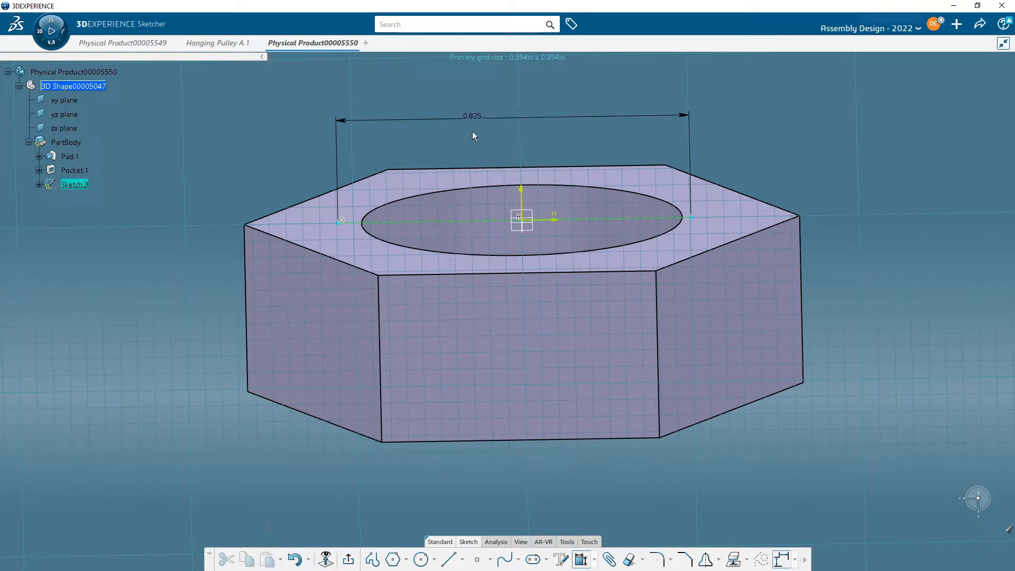
pyautogui.rightClick(503, 106)
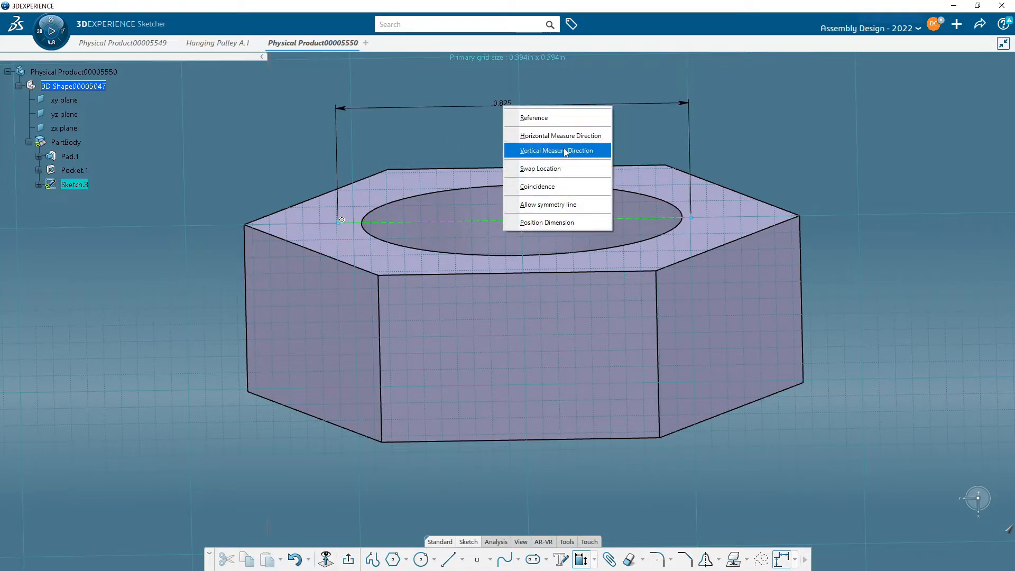
pyautogui.click(546, 206)
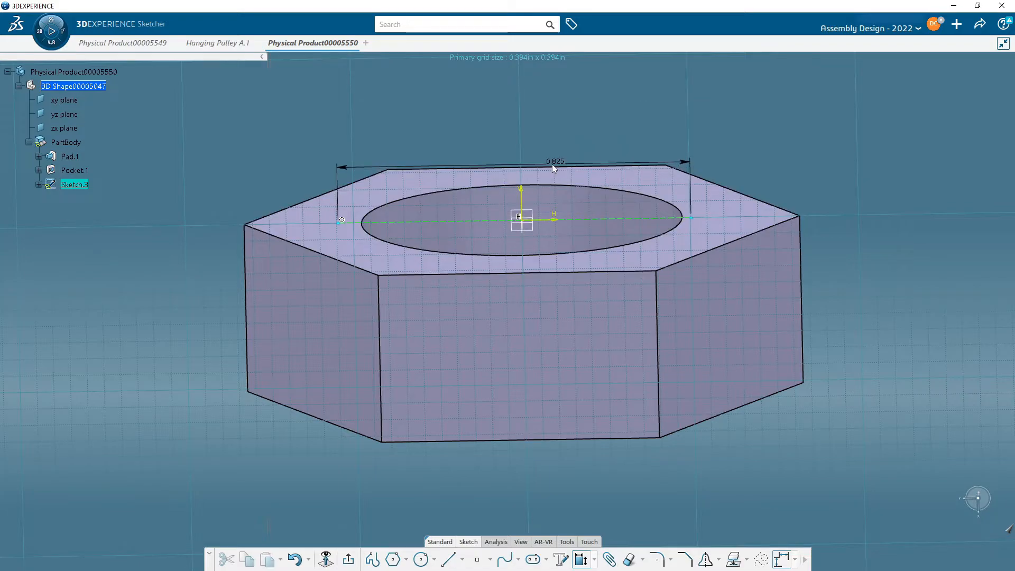
pyautogui.click(526, 199)
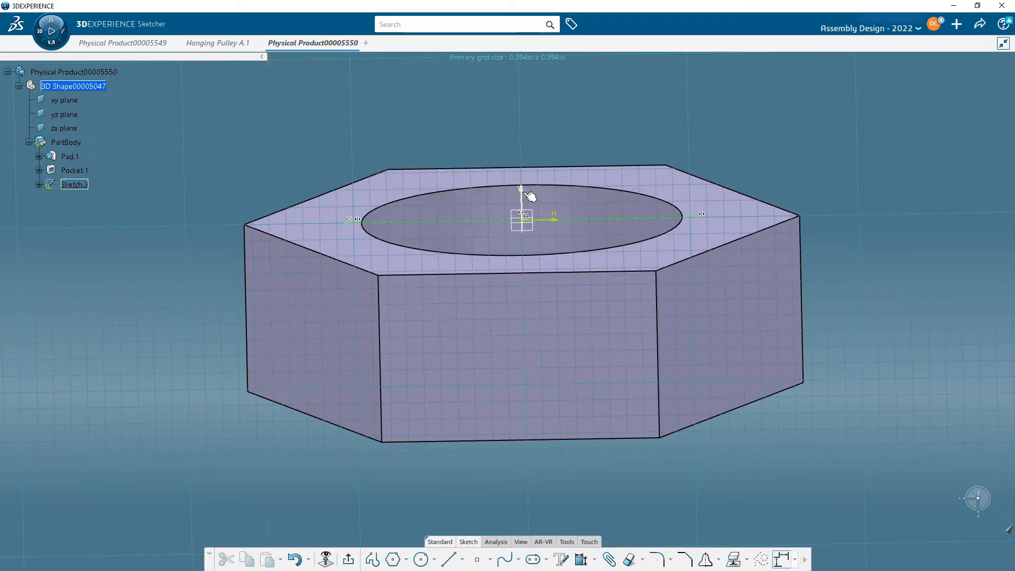
# Test the symmetry constraint by stretching the construction line outward from one endpoint.
pyautogui.click(700, 214)
pyautogui.click(629, 212)
pyautogui.press('Escape')
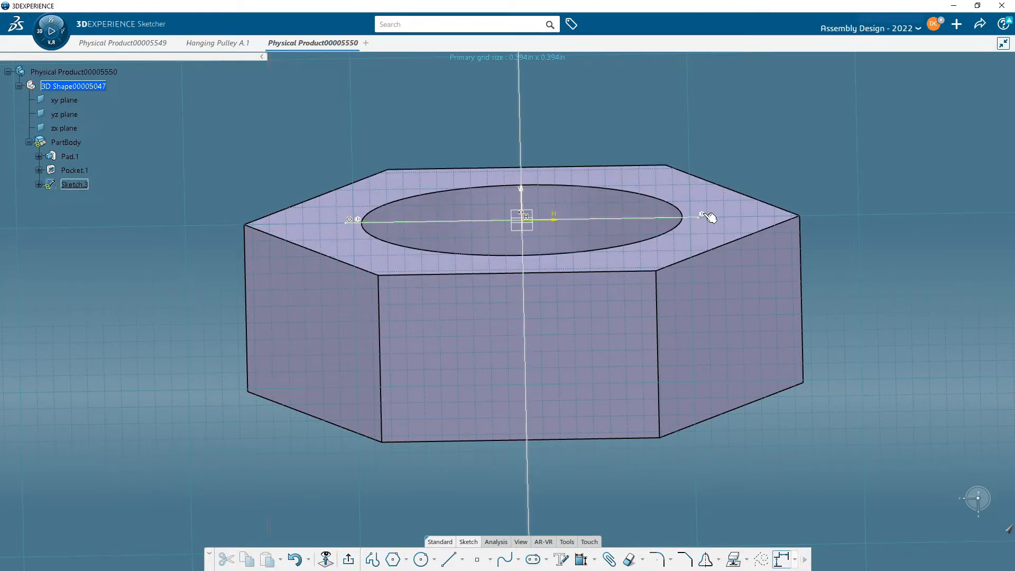
pyautogui.click(697, 213)
pyautogui.moveTo(697, 213)
pyautogui.mouseDown()
pyautogui.moveTo(600, 216)
pyautogui.moveTo(588, 229)
pyautogui.moveTo(731, 213)
pyautogui.mouseUp()
pyautogui.click(771, 130)
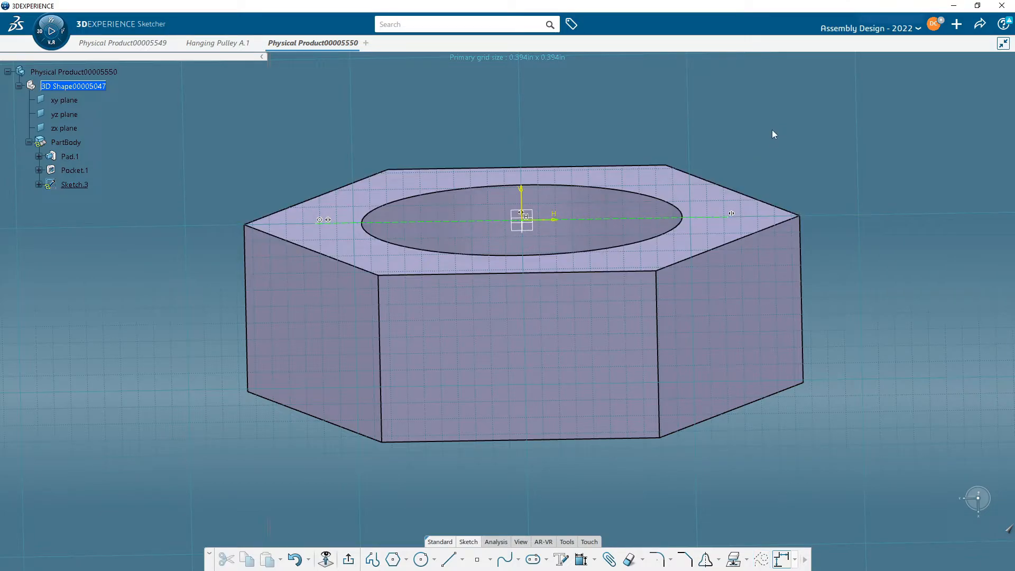
# Dimension the construction line's length and set it to 1.125 in.
pyautogui.click(701, 221)
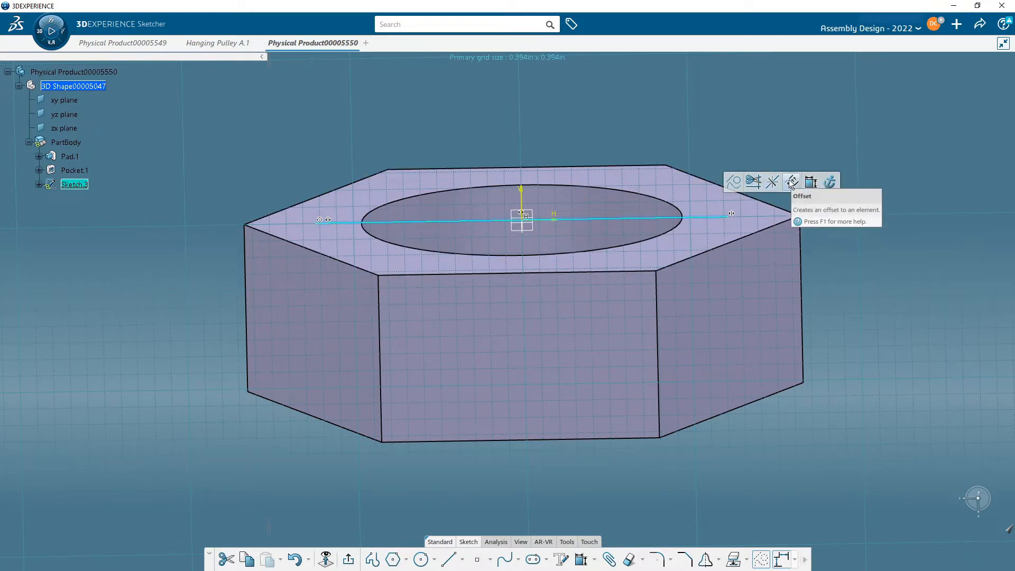
pyautogui.click(810, 182)
pyautogui.click(561, 103)
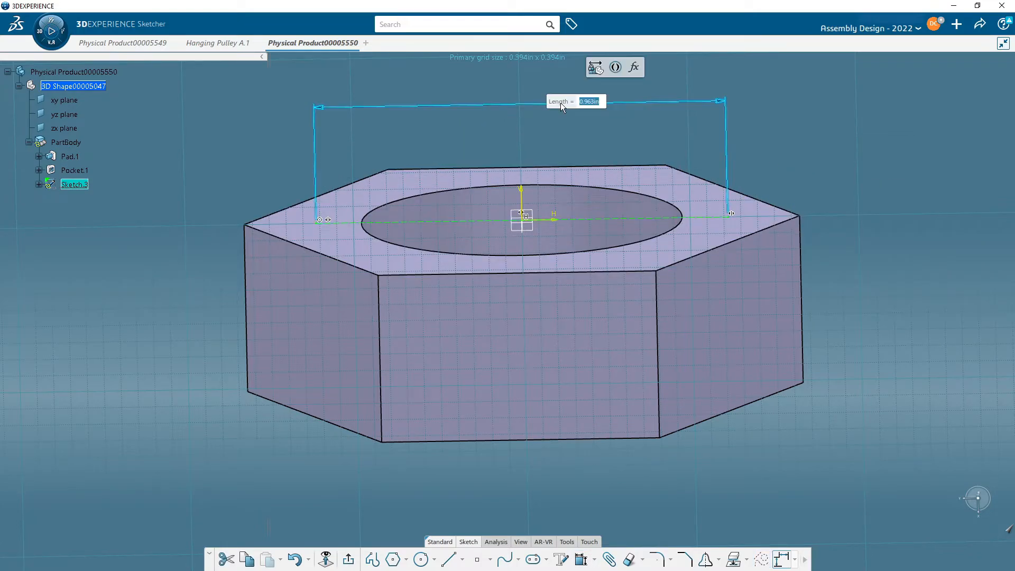
pyautogui.write('1.125')
pyautogui.press('Return')
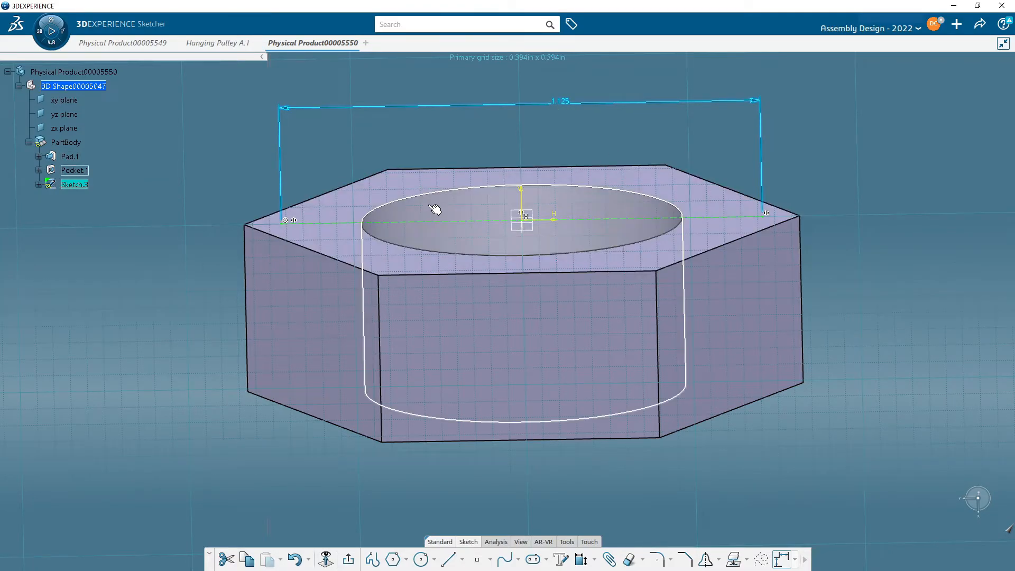
# Sketch a closed right triangle beside the nut with the Profile tool, about 0.17 in wide with a sloping side about 0.18 in long.
pyautogui.moveTo(430, 205); pyautogui.dragTo(442, 271, button='middle')
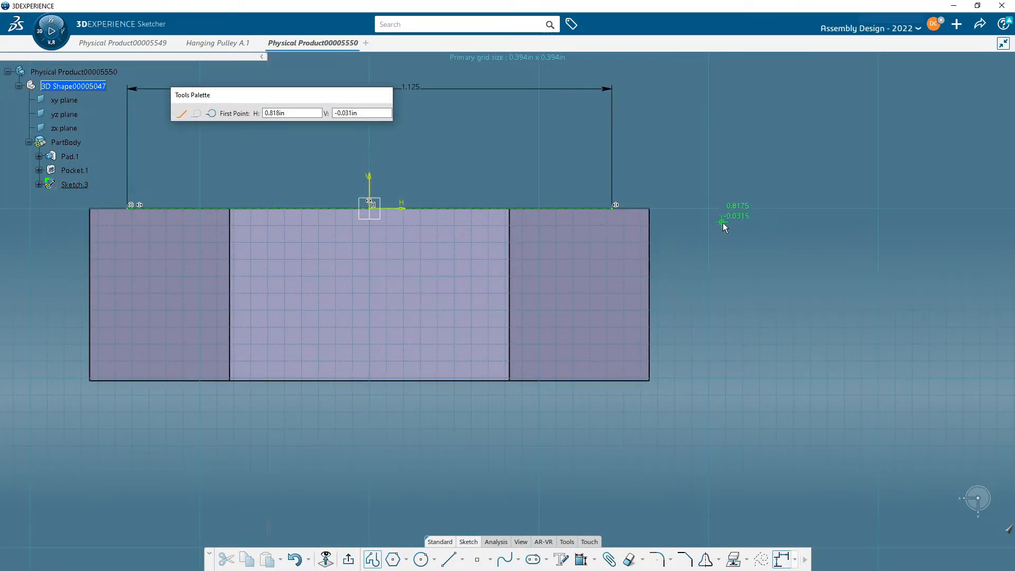
pyautogui.click(722, 222)
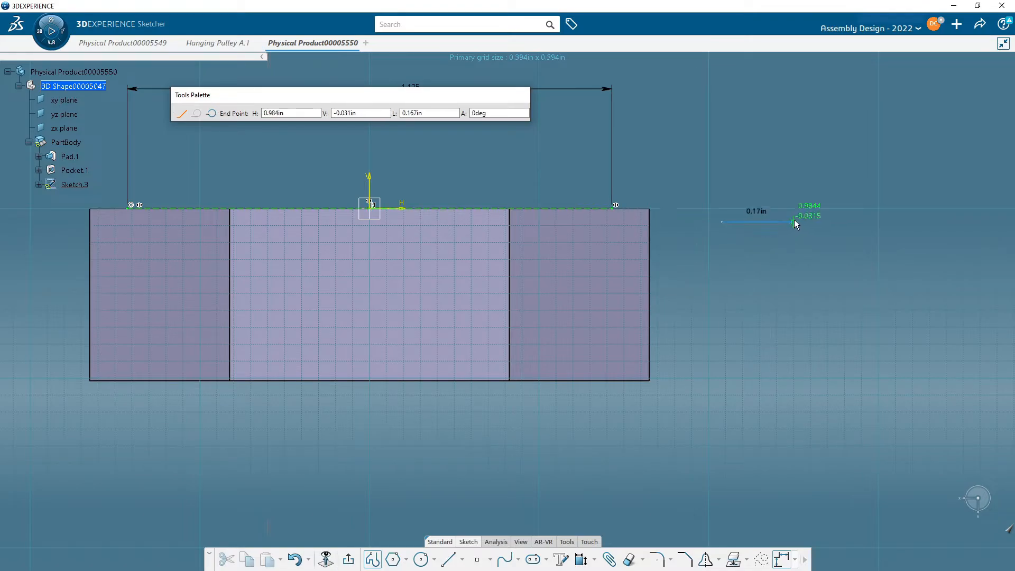
pyautogui.click(794, 222)
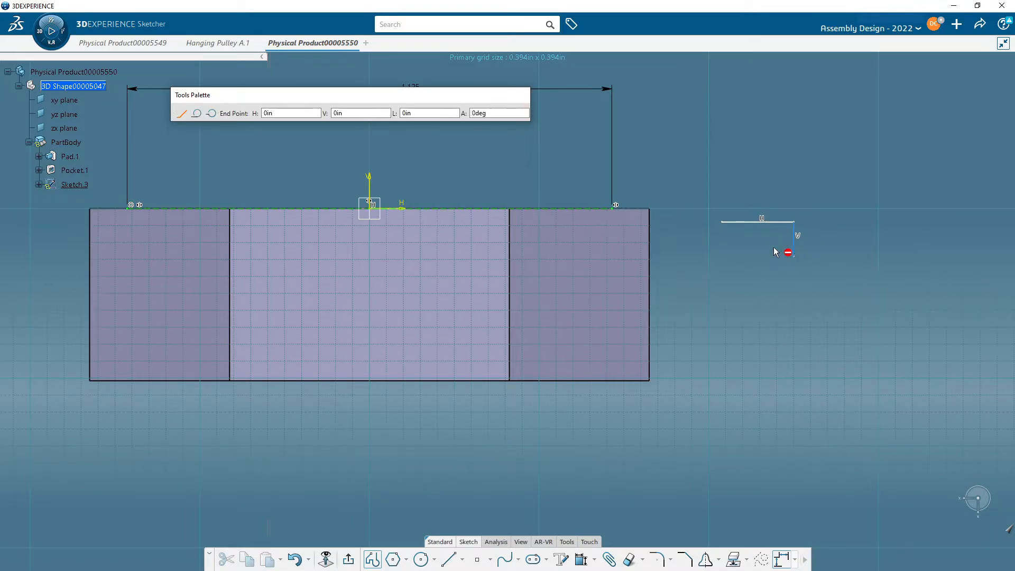
pyautogui.click(792, 255)
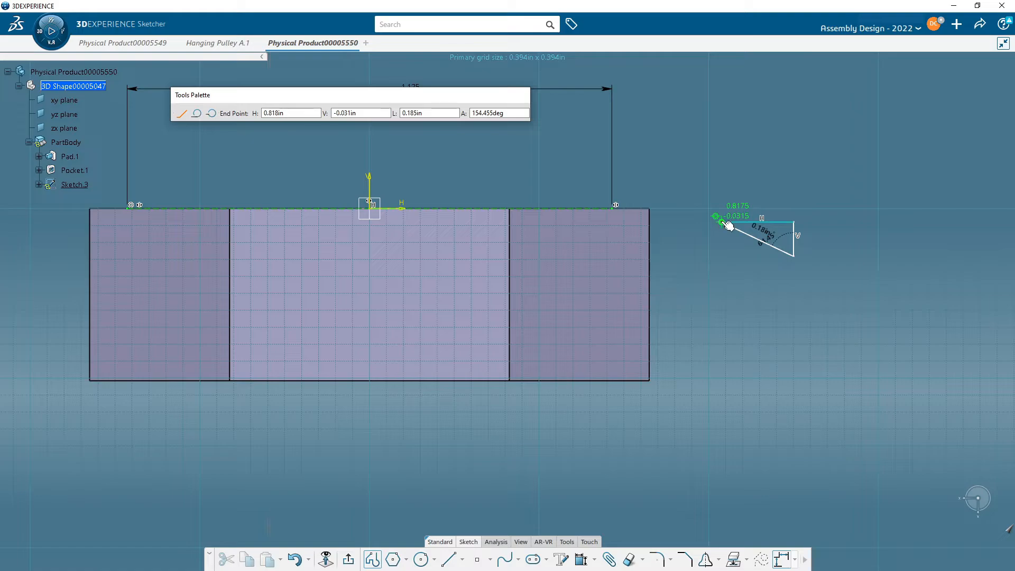
pyautogui.click(719, 222)
pyautogui.click(740, 267)
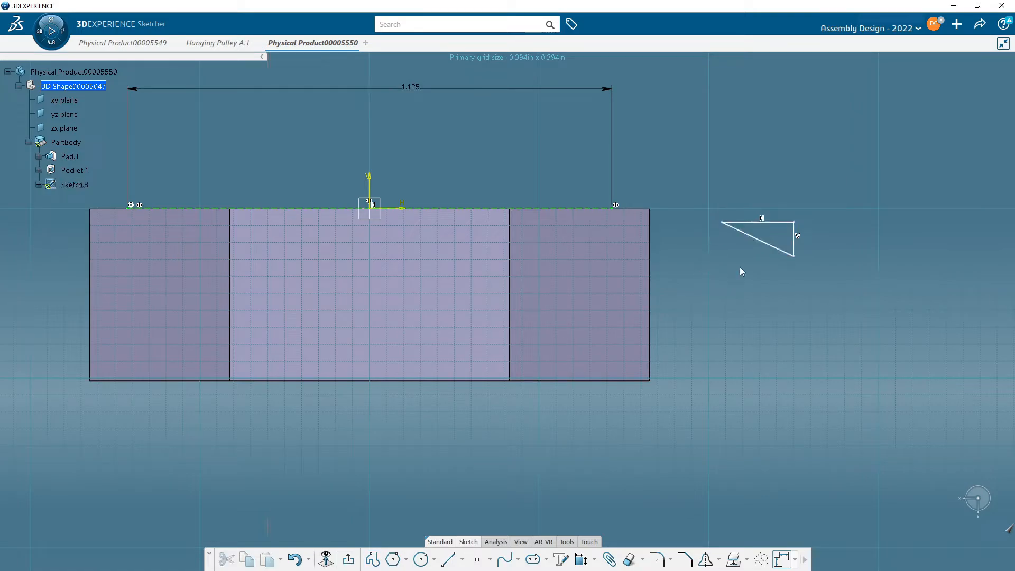
# Select the whole triangular profile and move it so it overlaps the nut's outer side edge.
pyautogui.click(775, 249)
pyautogui.moveTo(777, 252); pyautogui.dragTo(688, 292)
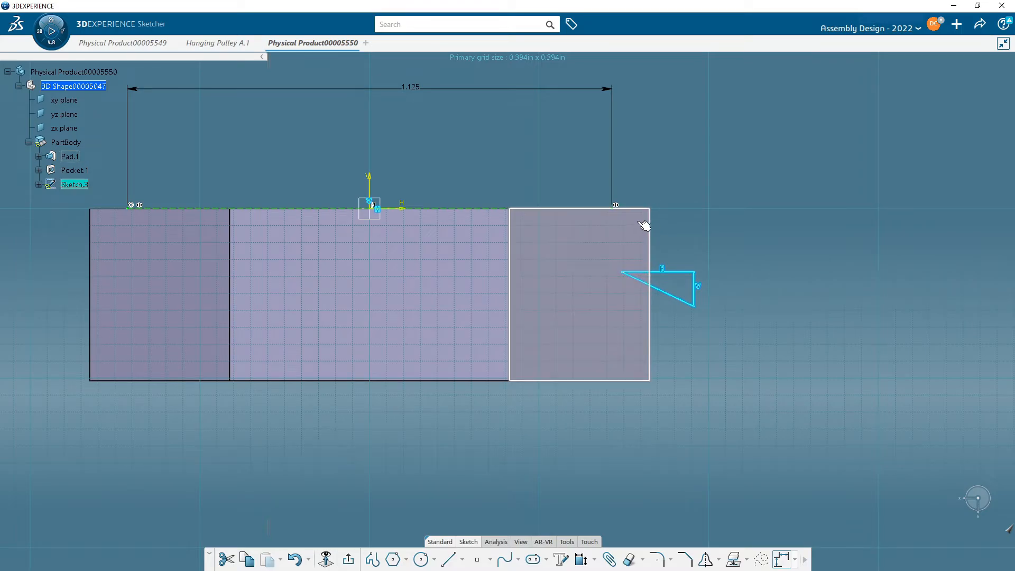
pyautogui.moveTo(687, 242); pyautogui.dragTo(714, 253, button='middle')
pyautogui.moveTo(645, 227); pyautogui.dragTo(688, 227, button='middle')
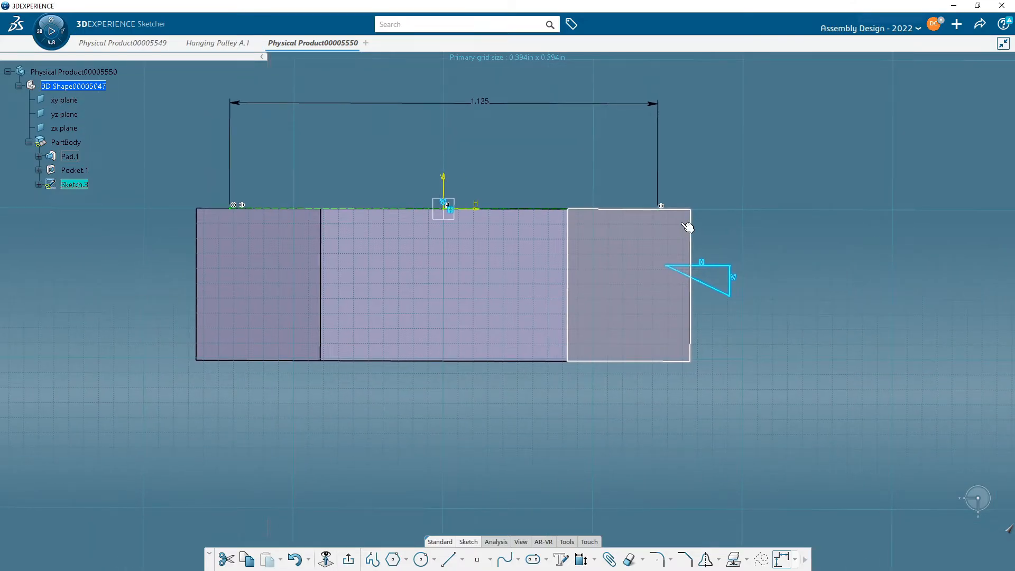
pyautogui.moveTo(533, 283)
pyautogui.mouseDown(button='middle')
pyautogui.moveTo(589, 321)
pyautogui.moveTo(555, 264)
pyautogui.mouseUp(button='middle')
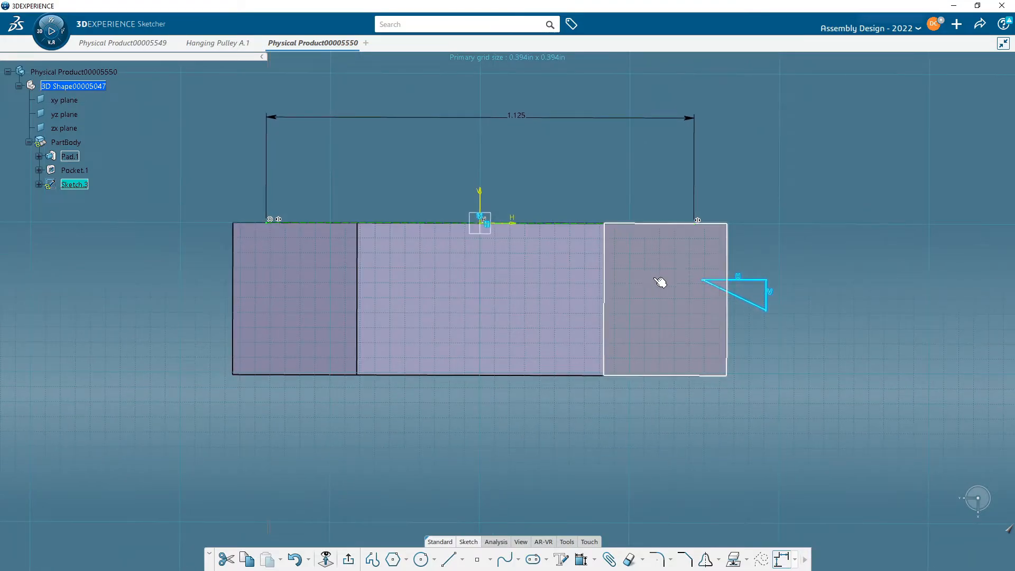
pyautogui.click(349, 559)
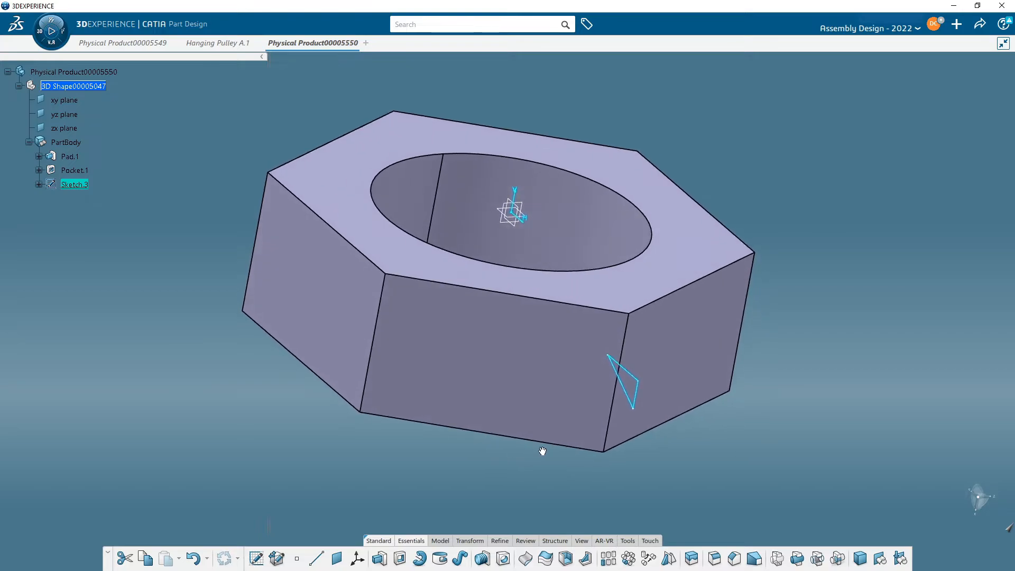
pyautogui.moveTo(542, 451); pyautogui.dragTo(471, 461, button='middle')
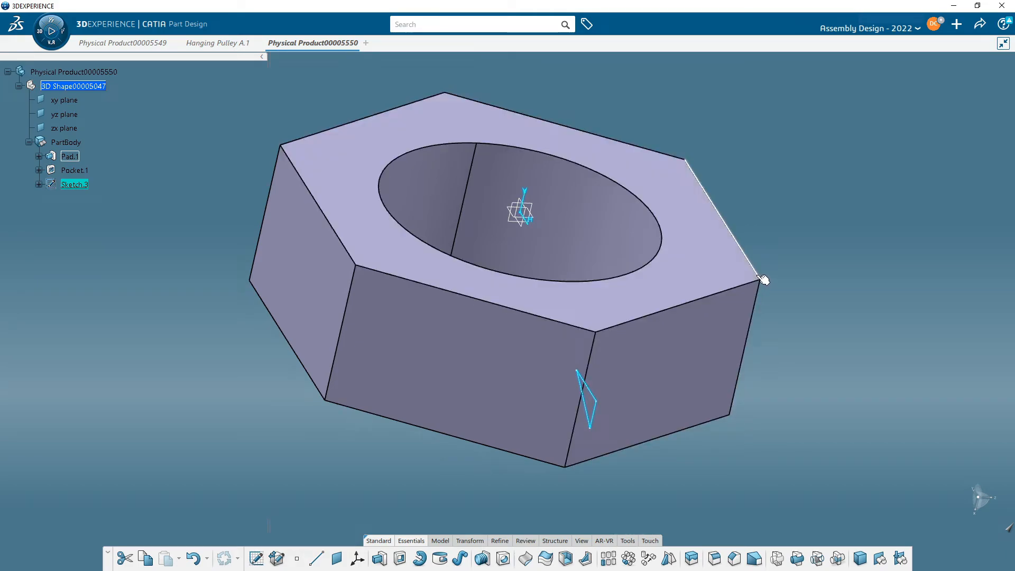
pyautogui.moveTo(756, 392)
pyautogui.mouseDown(button='middle')
pyautogui.moveTo(705, 367)
pyautogui.moveTo(750, 342)
pyautogui.moveTo(737, 363)
pyautogui.moveTo(735, 348)
pyautogui.moveTo(713, 370)
pyautogui.moveTo(723, 355)
pyautogui.moveTo(709, 355)
pyautogui.mouseUp(button='middle')
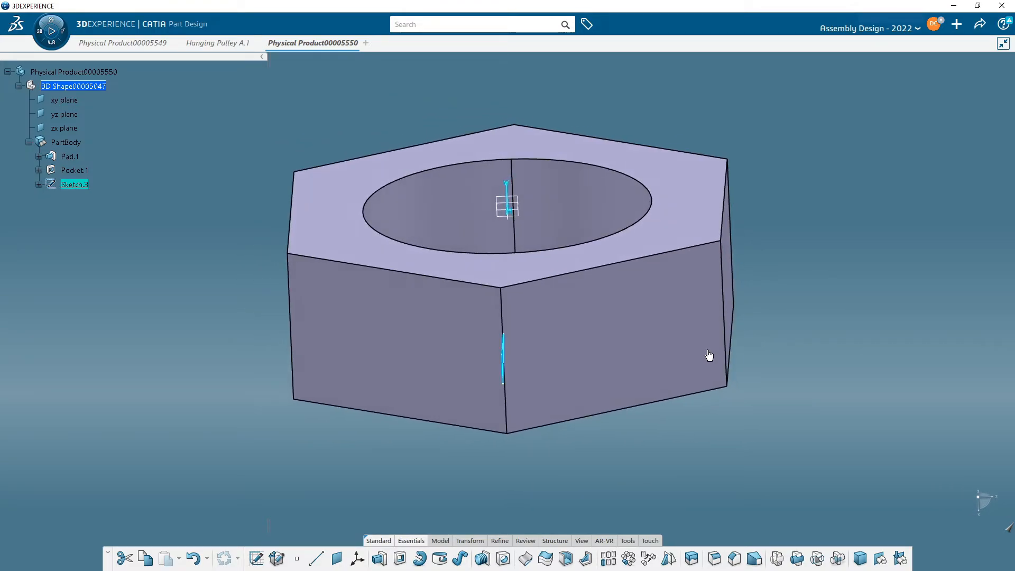
pyautogui.click(518, 197)
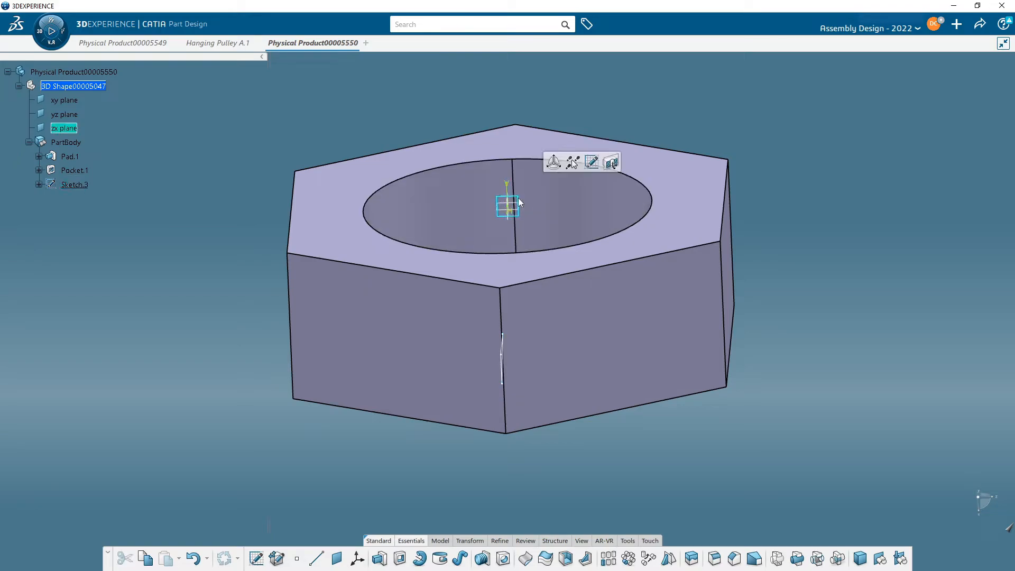
pyautogui.click(592, 163)
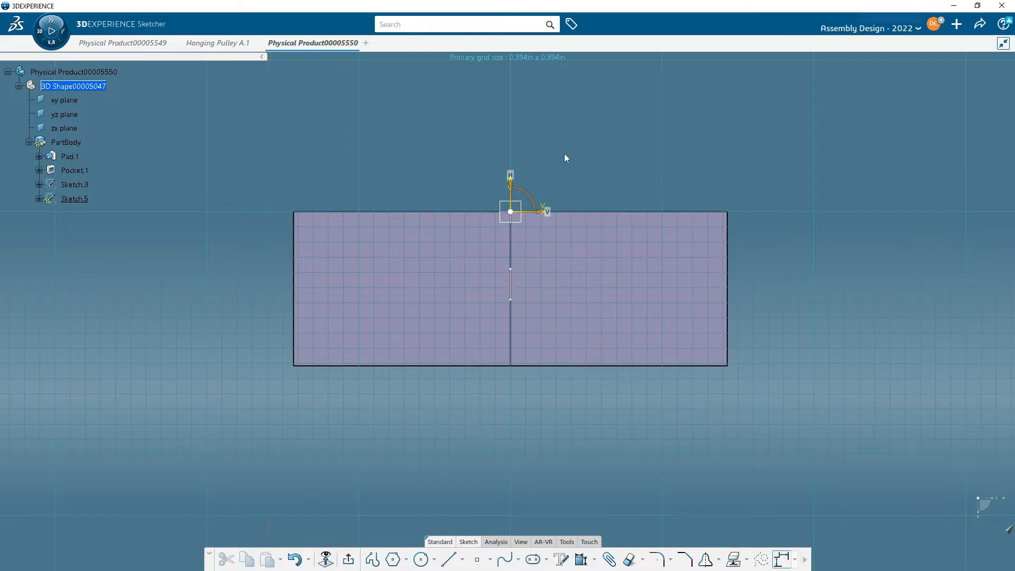
pyautogui.moveTo(563, 155); pyautogui.dragTo(536, 247, button='middle')
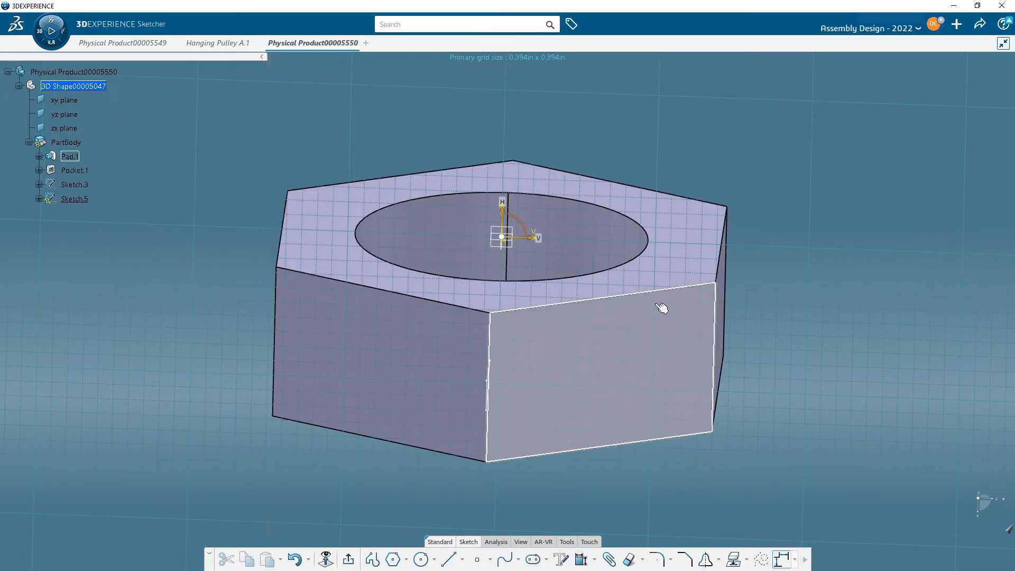
pyautogui.moveTo(663, 336); pyautogui.dragTo(713, 300, button='middle')
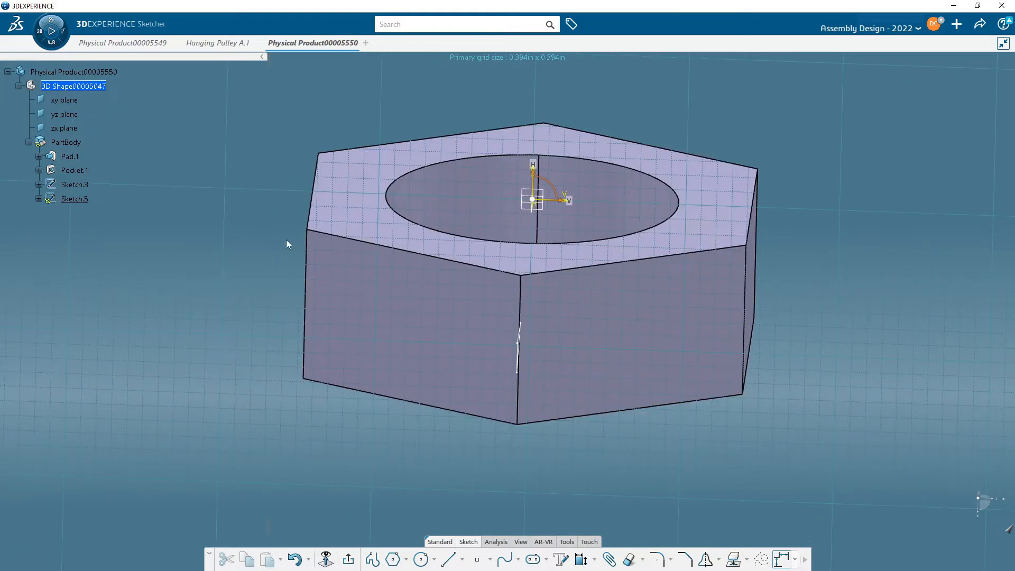
pyautogui.click(326, 560)
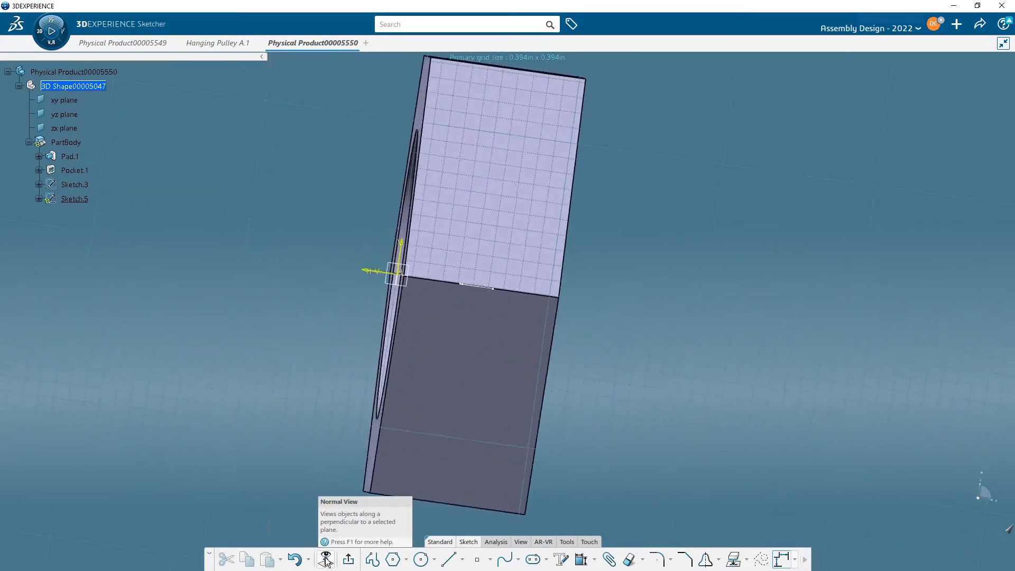
pyautogui.moveTo(450, 249)
pyautogui.mouseDown(button='middle')
pyautogui.moveTo(510, 279)
pyautogui.moveTo(502, 319)
pyautogui.mouseUp(button='middle')
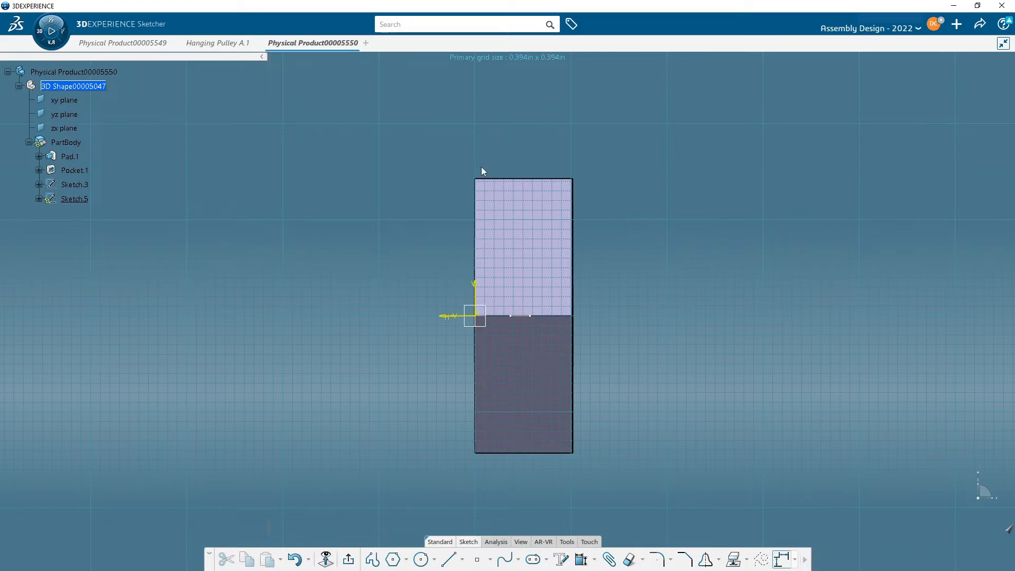
pyautogui.click(348, 559)
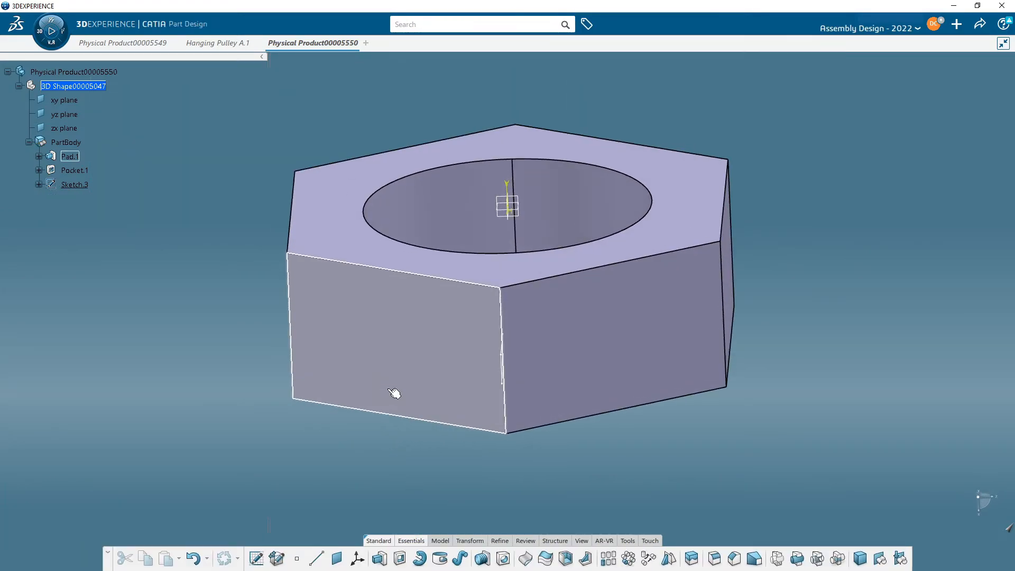
pyautogui.moveTo(487, 389)
pyautogui.mouseDown(button='middle')
pyautogui.moveTo(487, 357)
pyautogui.moveTo(476, 374)
pyautogui.moveTo(490, 274)
pyautogui.moveTo(498, 281)
pyautogui.moveTo(356, 303)
pyautogui.moveTo(315, 283)
pyautogui.moveTo(338, 299)
pyautogui.moveTo(530, 293)
pyautogui.moveTo(494, 283)
pyautogui.mouseUp(button='middle')
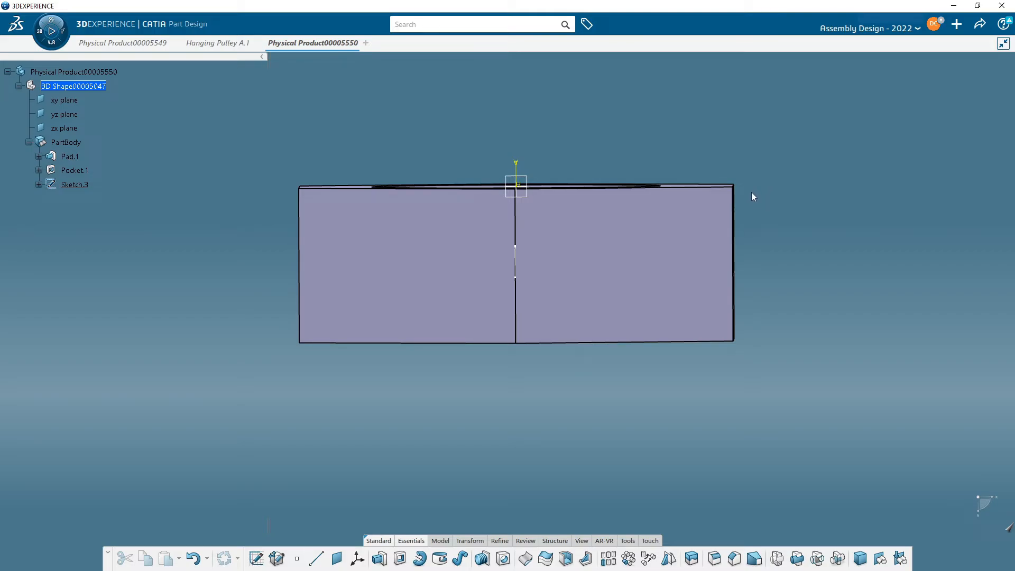
# Reopen the bevel sketch and project the nut's outer vertical edge beside the triangle as construction geometry.
pyautogui.doubleClick(75, 185)
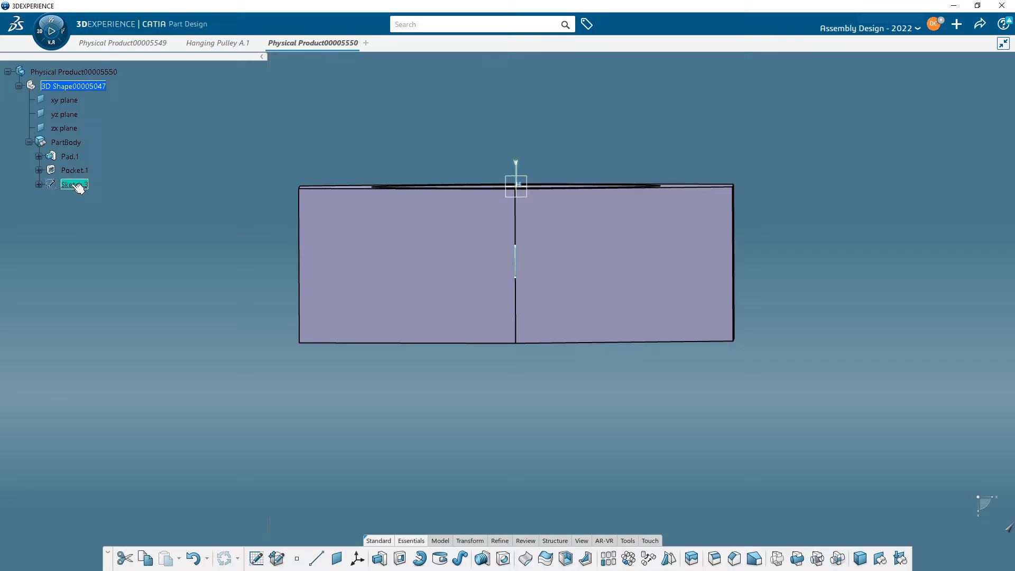
pyautogui.keyDown('ctrl'); pyautogui.moveTo(470, 341); pyautogui.dragTo(473, 313, button='middle'); pyautogui.keyUp('ctrl')
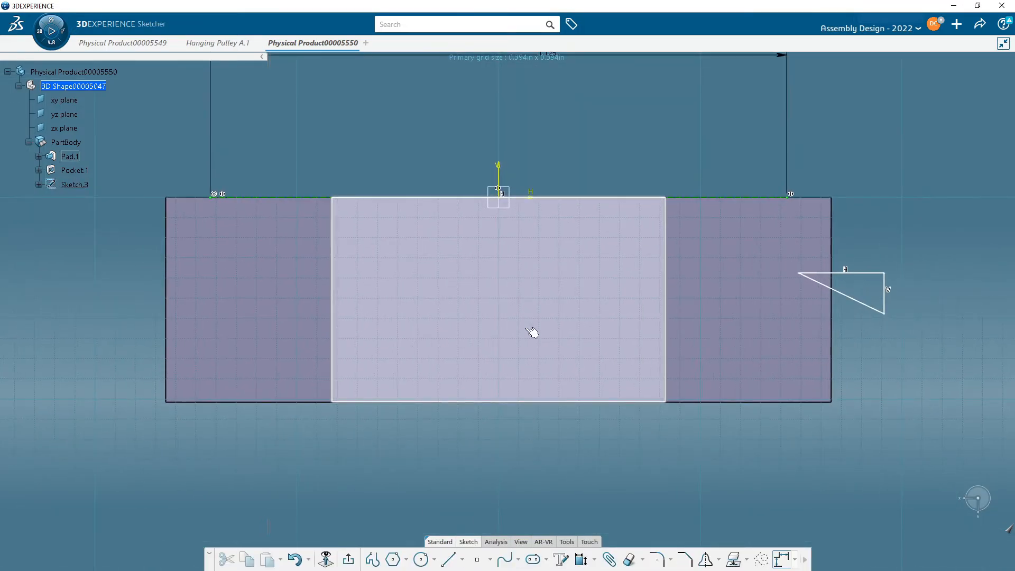
pyautogui.moveTo(633, 313); pyautogui.dragTo(506, 363, button='middle')
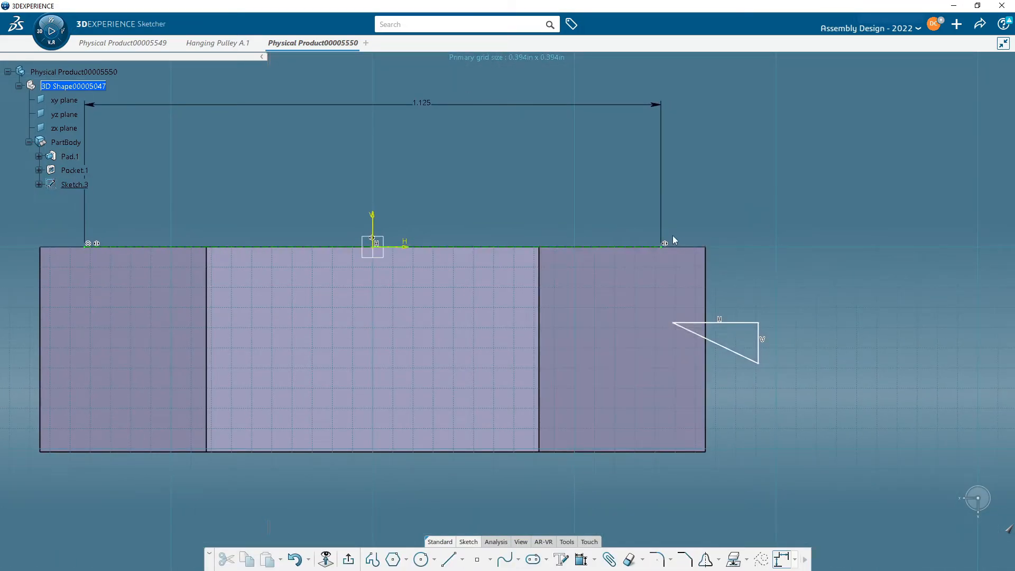
pyautogui.moveTo(519, 162); pyautogui.dragTo(561, 201, button='middle')
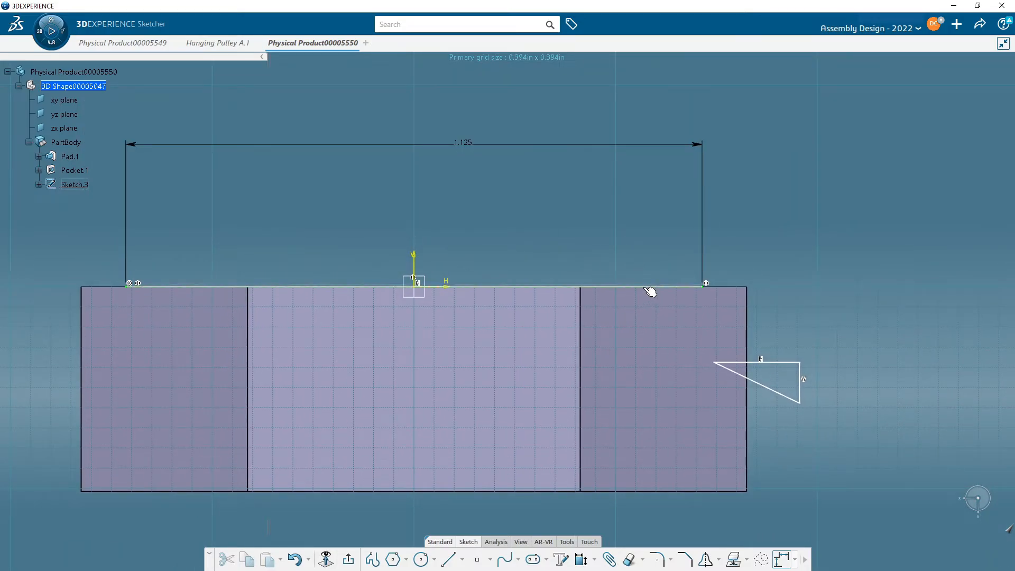
pyautogui.click(753, 311)
pyautogui.click(786, 278)
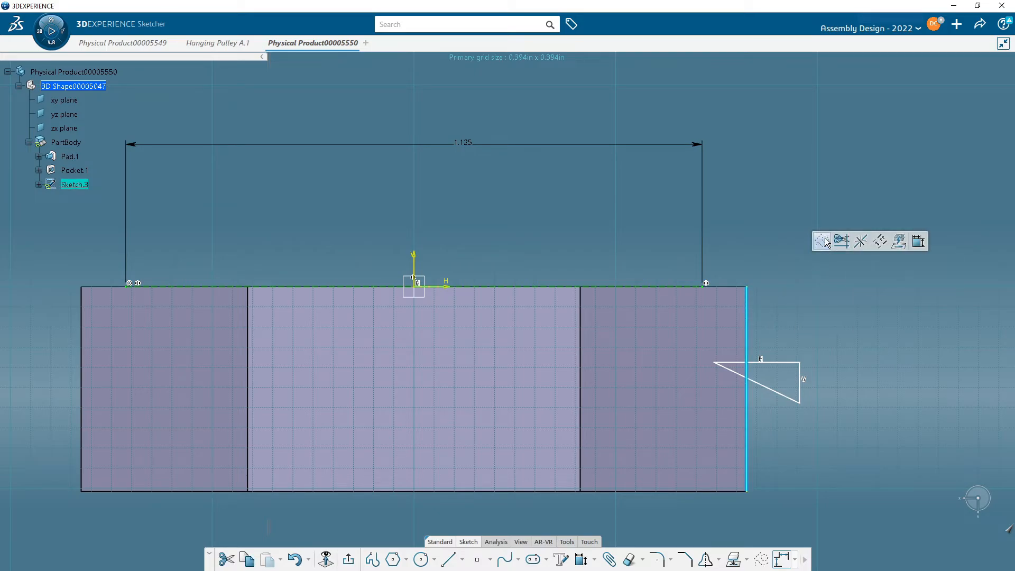
pyautogui.click(820, 240)
pyautogui.click(771, 187)
# Delete the free-floating triangular profile beside the nut.
pyautogui.moveTo(771, 228); pyautogui.dragTo(732, 213, button='middle')
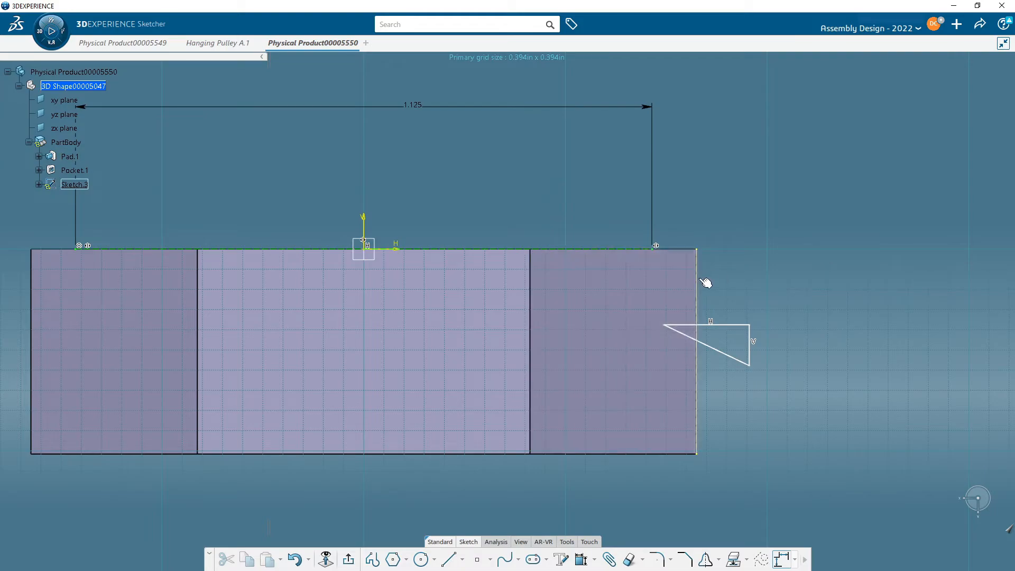
pyautogui.moveTo(706, 283)
pyautogui.mouseDown(button='middle')
pyautogui.moveTo(861, 270)
pyautogui.moveTo(907, 244)
pyautogui.mouseUp(button='middle')
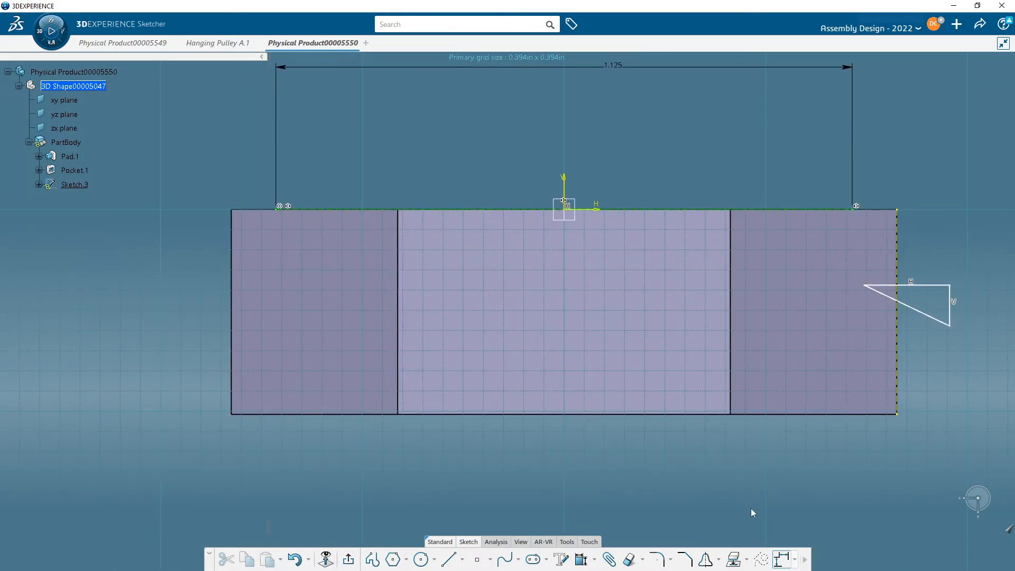
pyautogui.moveTo(751, 469); pyautogui.dragTo(605, 498, button='middle')
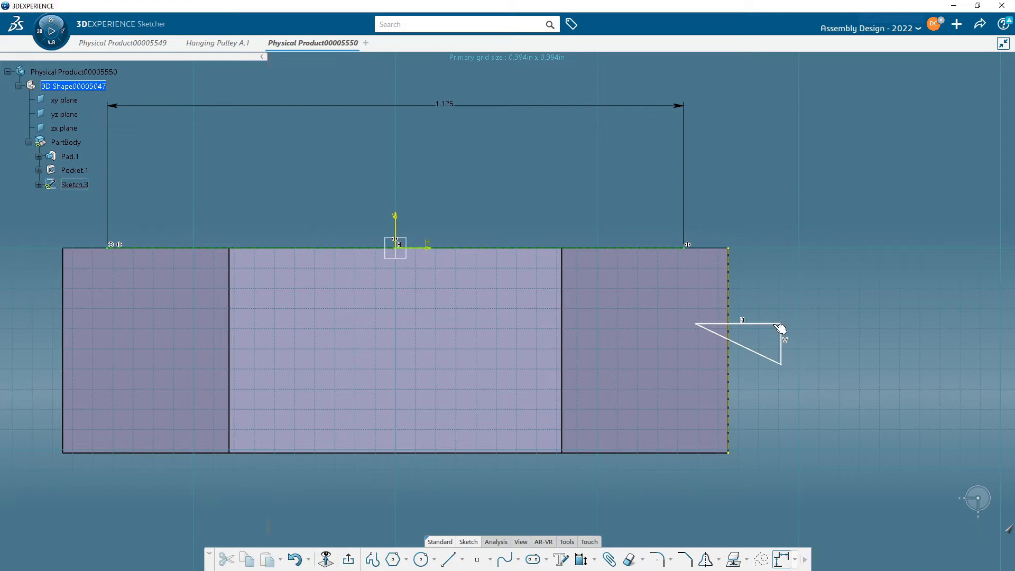
pyautogui.click(780, 350)
pyautogui.moveTo(775, 330); pyautogui.dragTo(869, 316)
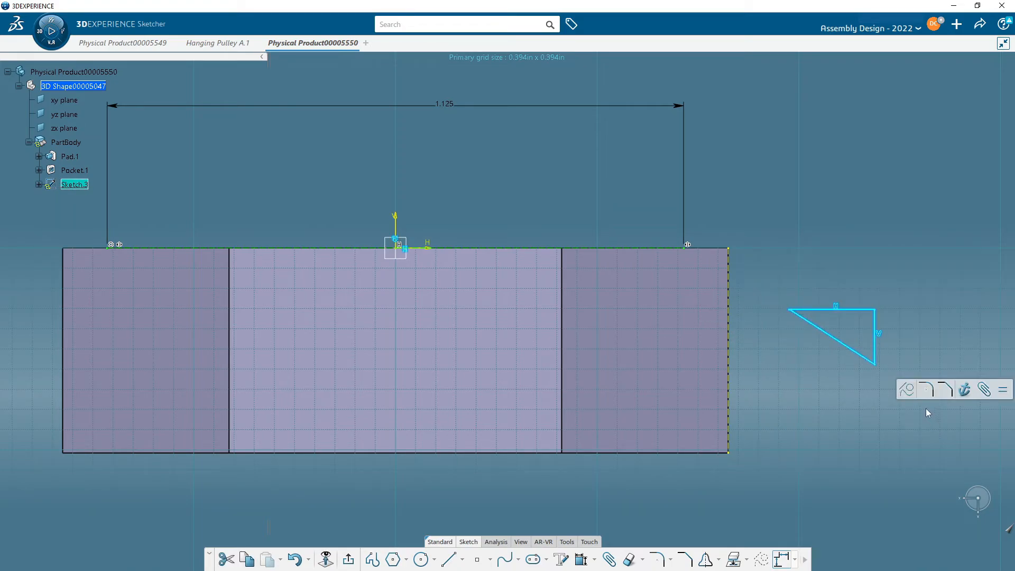
pyautogui.press('Delete')
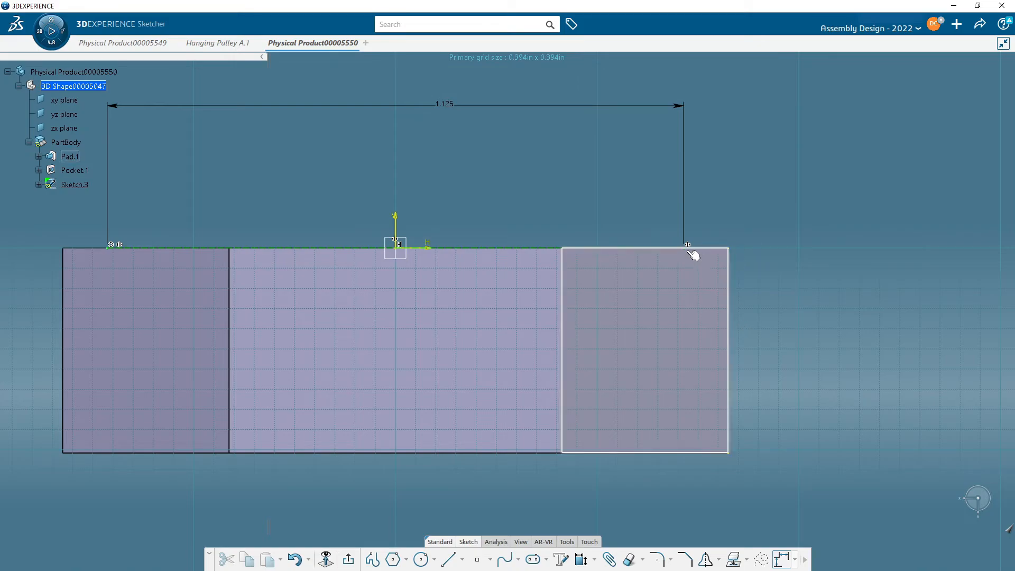
# Sketch a closed right triangle at the nut's upper corner with Profile, from the construction line's endpoint to the projected edge, about 0.03 in high.
pyautogui.moveTo(760, 210); pyautogui.dragTo(745, 225, button='middle')
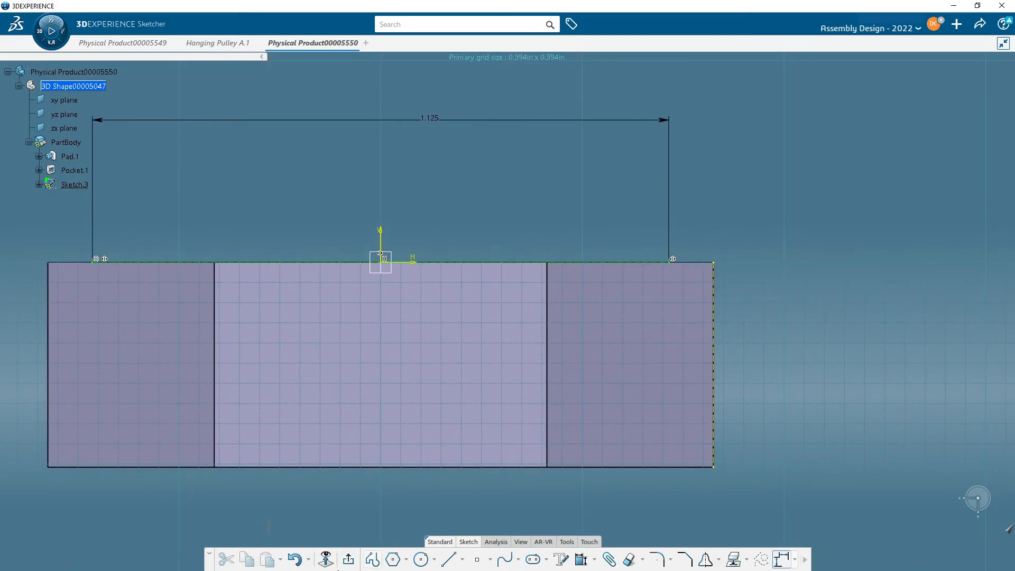
pyautogui.click(373, 561)
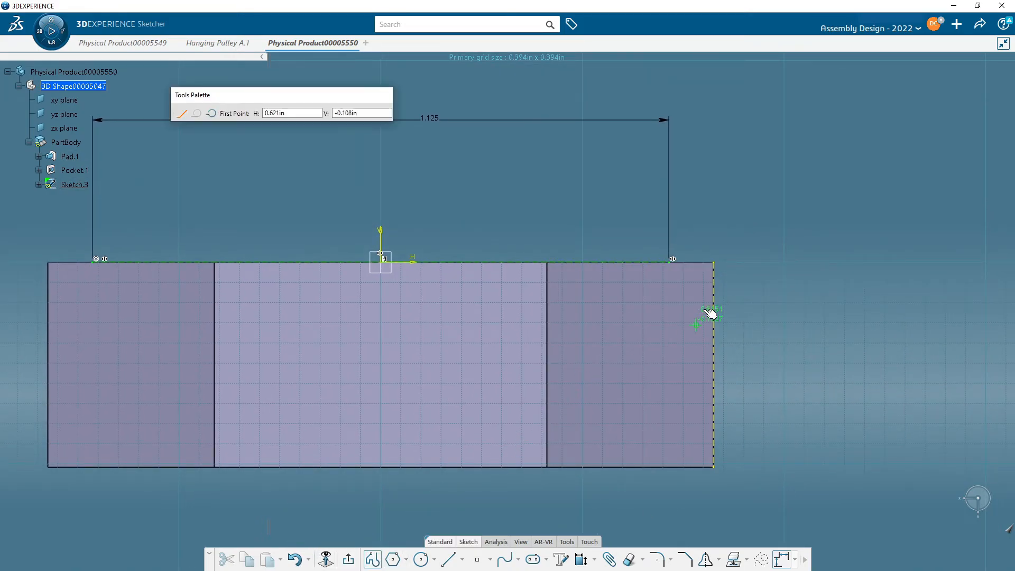
pyautogui.click(714, 262)
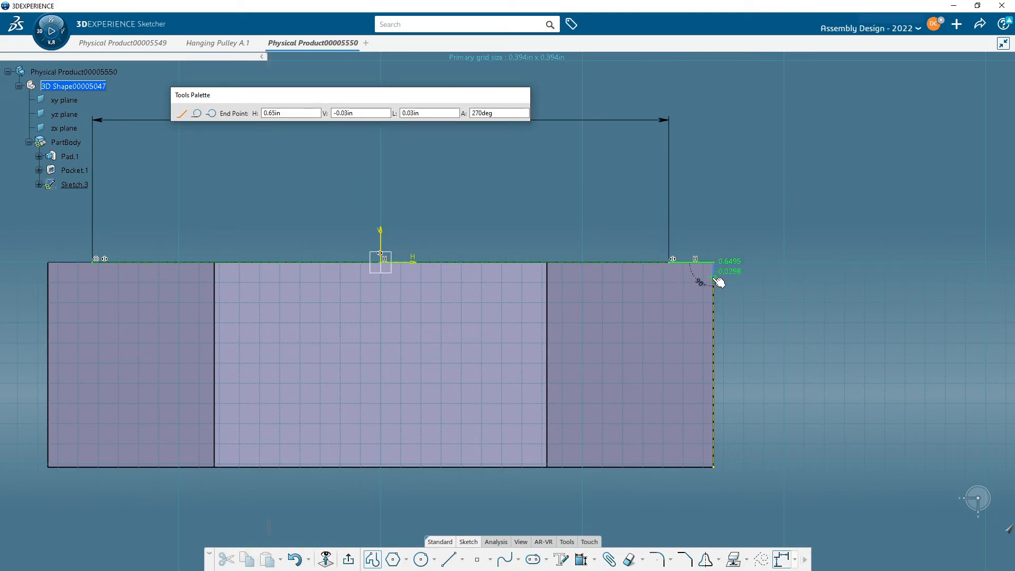
pyautogui.click(672, 262)
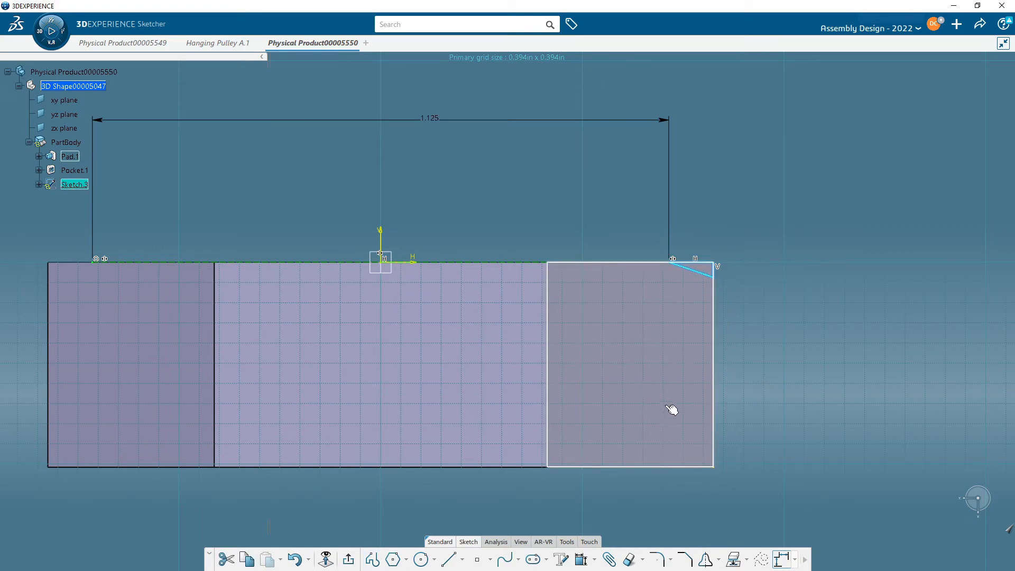
pyautogui.click(753, 272)
# Dimension the triangle's vertical side on the nut's outer edge and set it to 0.05 in.
pyautogui.moveTo(752, 272)
pyautogui.mouseDown(button='middle')
pyautogui.moveTo(755, 224)
pyautogui.moveTo(549, 299)
pyautogui.mouseUp(button='middle')
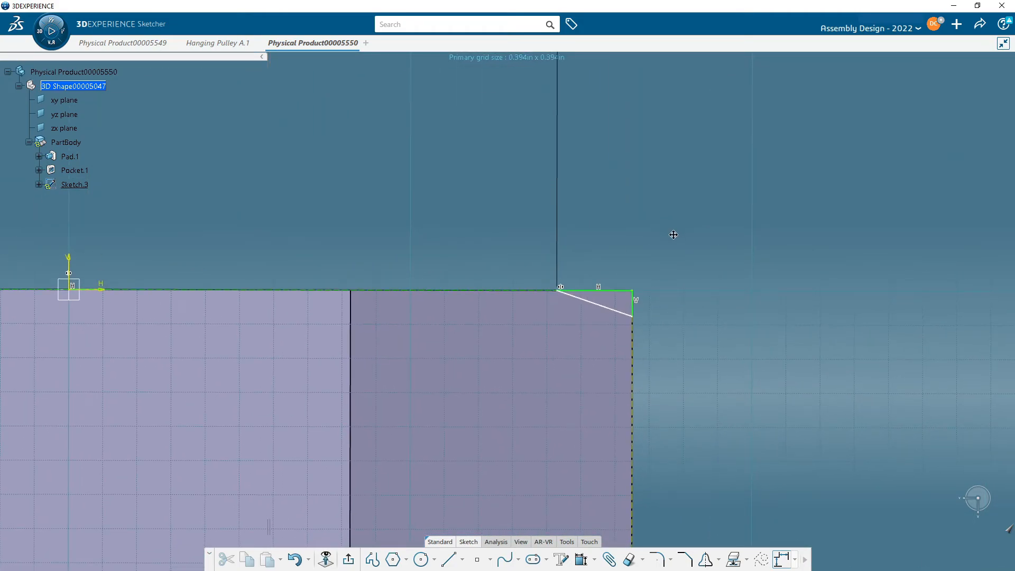
pyautogui.moveTo(673, 233); pyautogui.dragTo(649, 209, button='middle')
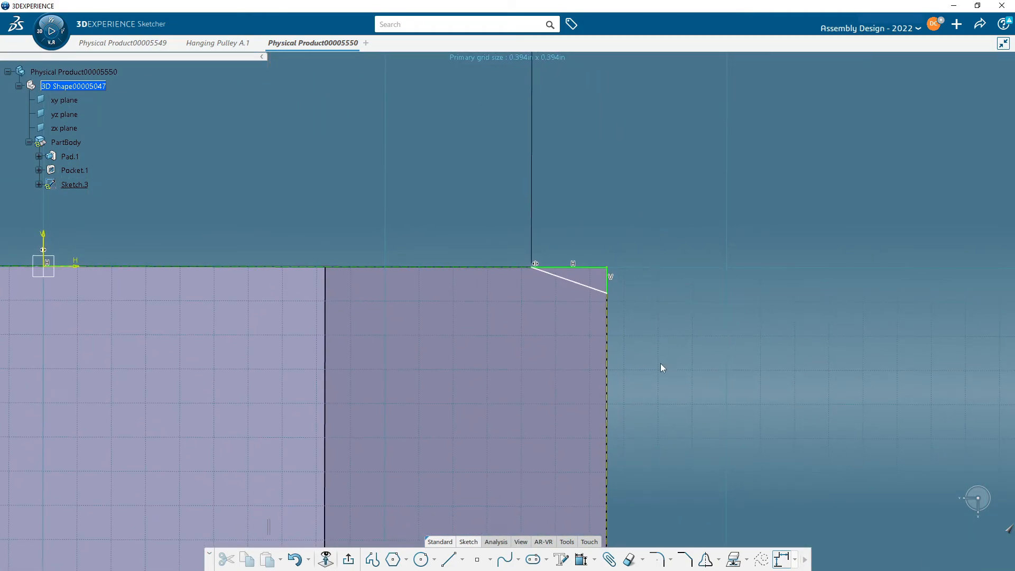
pyautogui.click(608, 284)
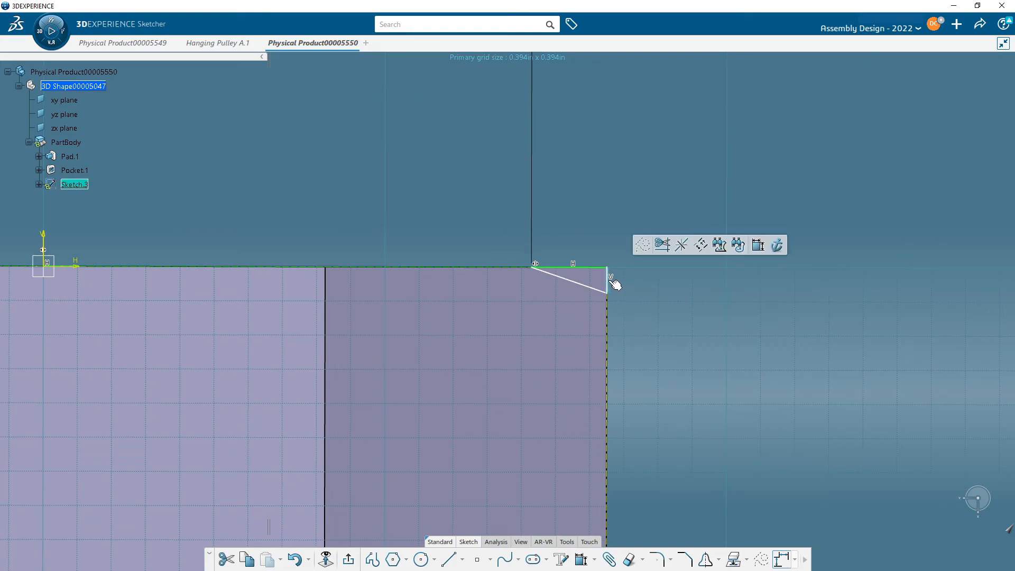
pyautogui.click(759, 245)
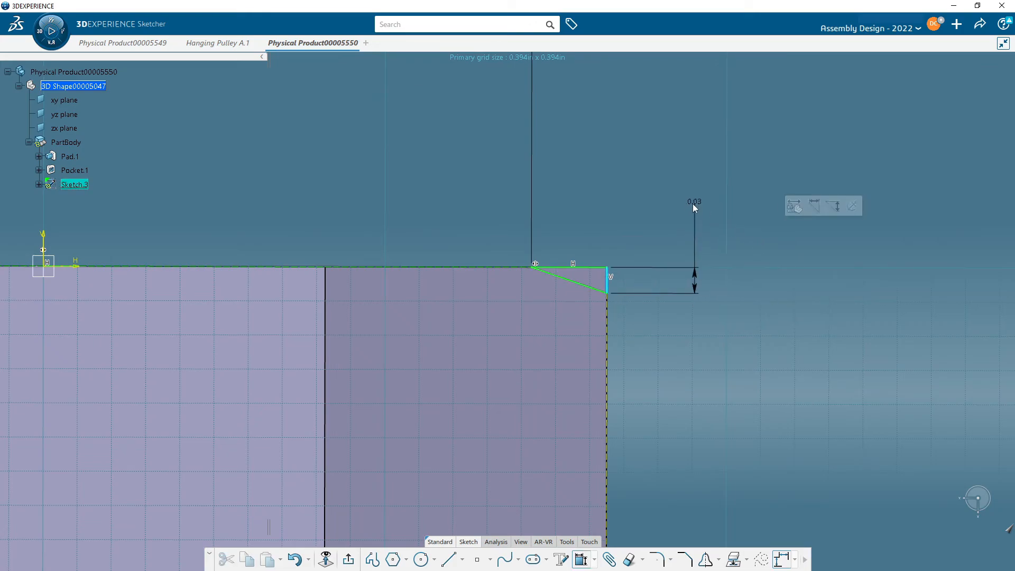
pyautogui.click(693, 204)
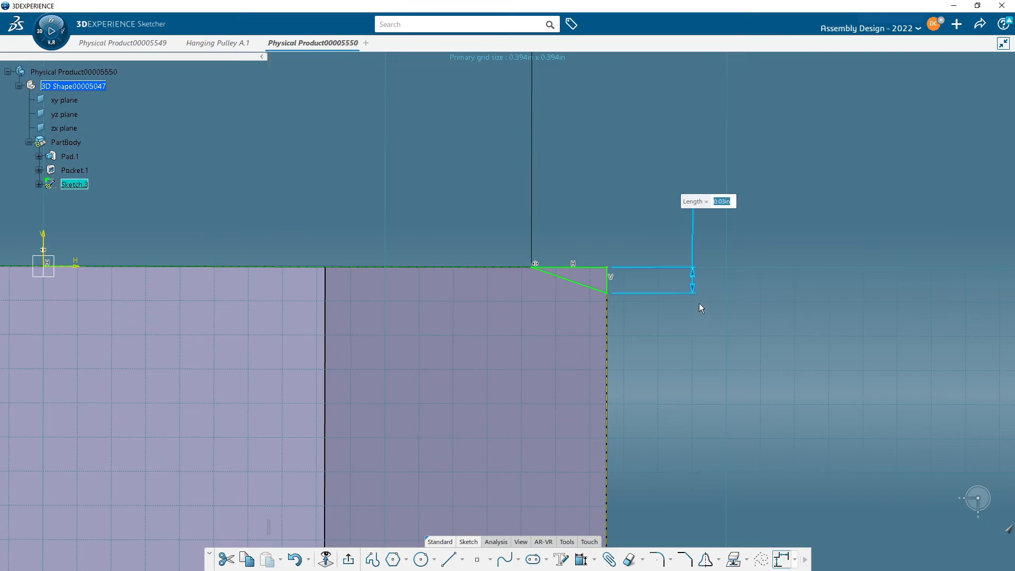
pyautogui.write('0.05')
pyautogui.press('Return')
pyautogui.scroll(-5, 788, 275)
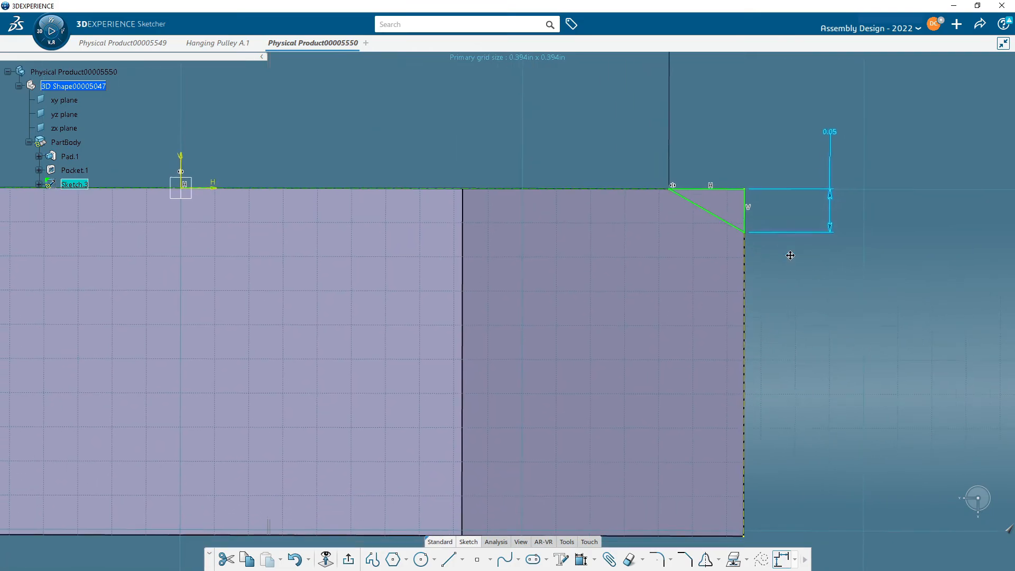
pyautogui.moveTo(511, 294); pyautogui.dragTo(655, 290, button='middle')
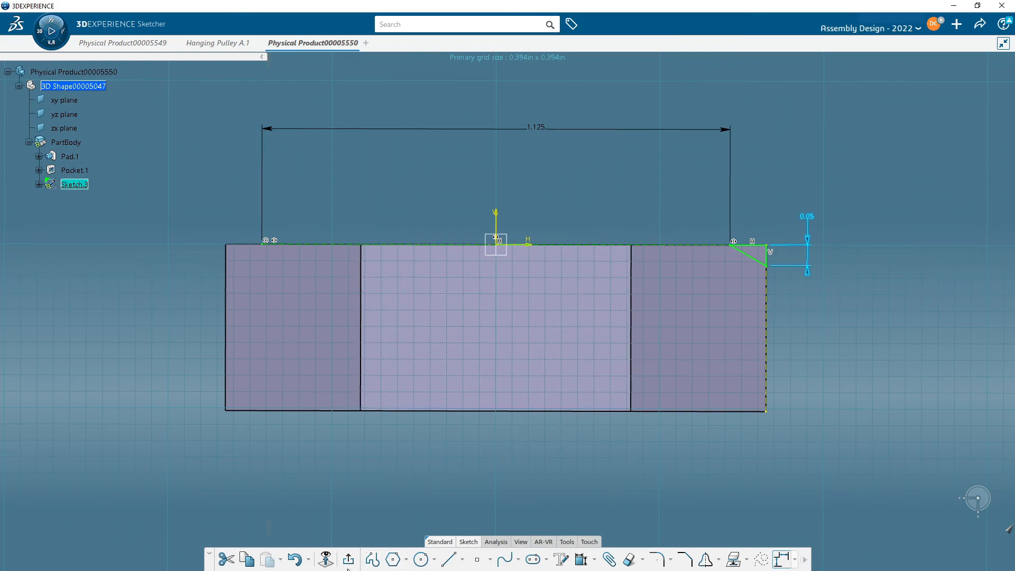
# Exit the sketch and cut a 360-degree Groove of the triangular profile around the nut's hole axis.
pyautogui.click(348, 559)
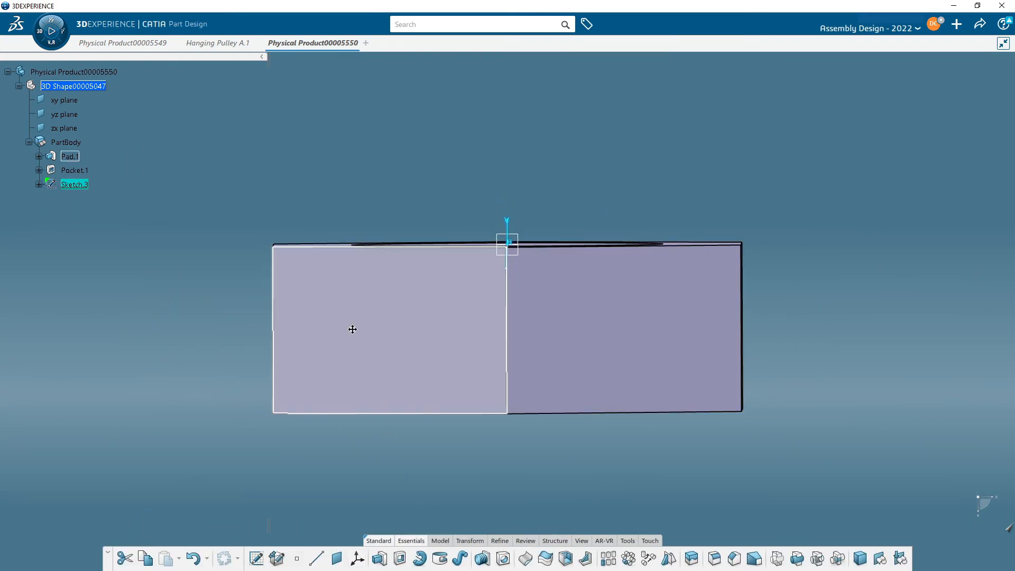
pyautogui.moveTo(353, 330); pyautogui.dragTo(589, 390, button='middle')
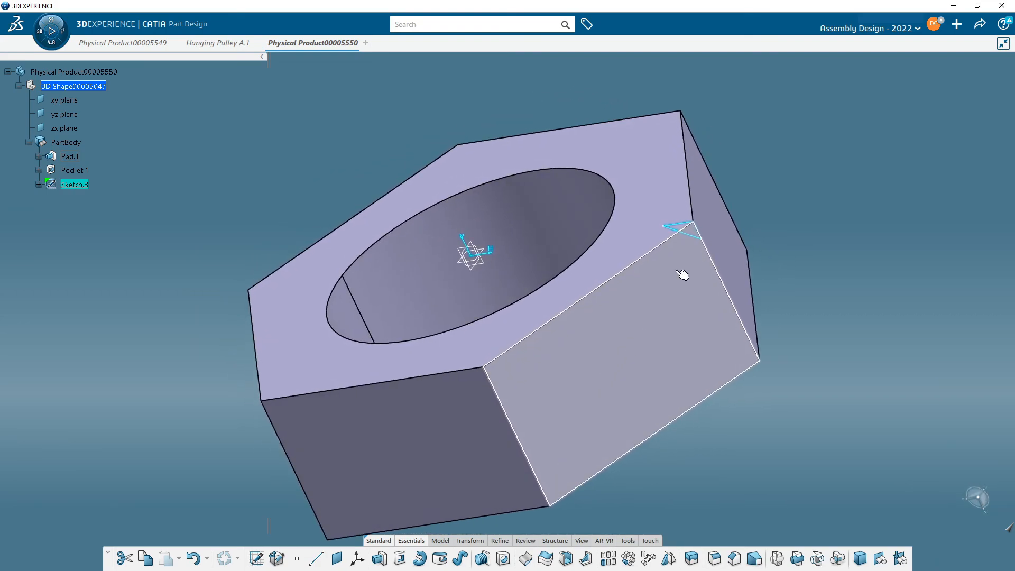
pyautogui.click(439, 558)
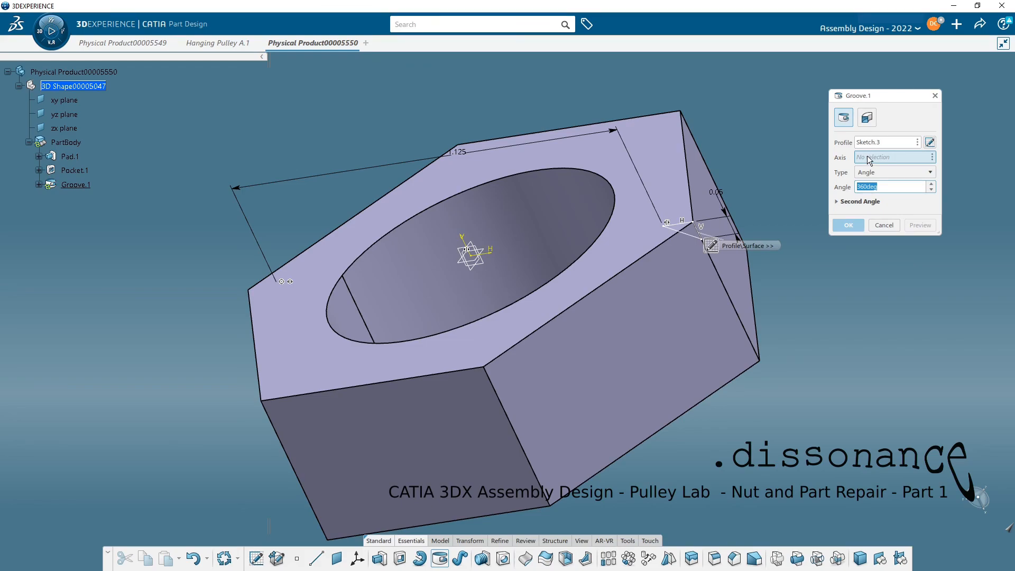
pyautogui.click(869, 158)
pyautogui.click(424, 263)
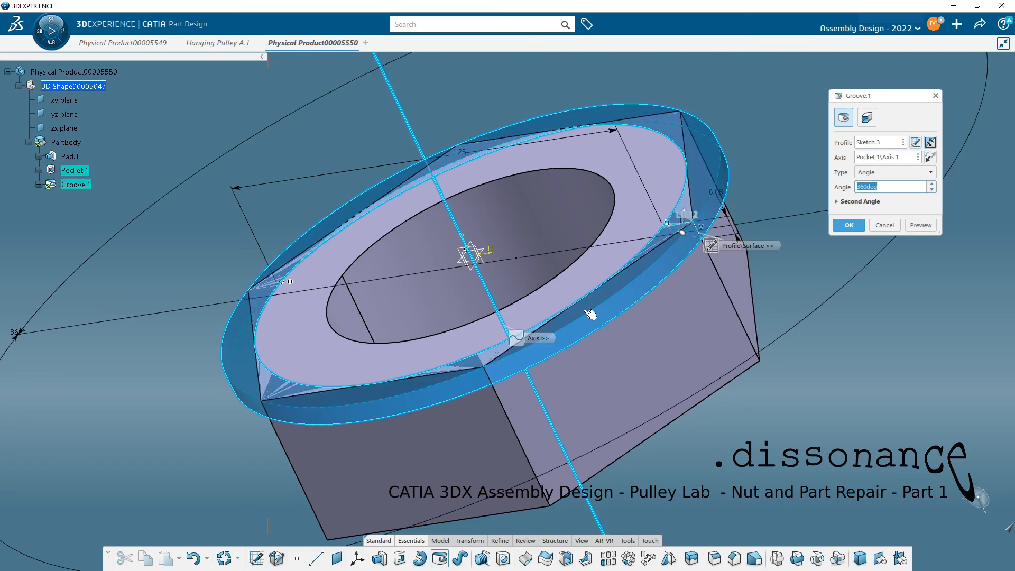
pyautogui.click(848, 225)
pyautogui.moveTo(674, 452); pyautogui.dragTo(544, 432, button='middle')
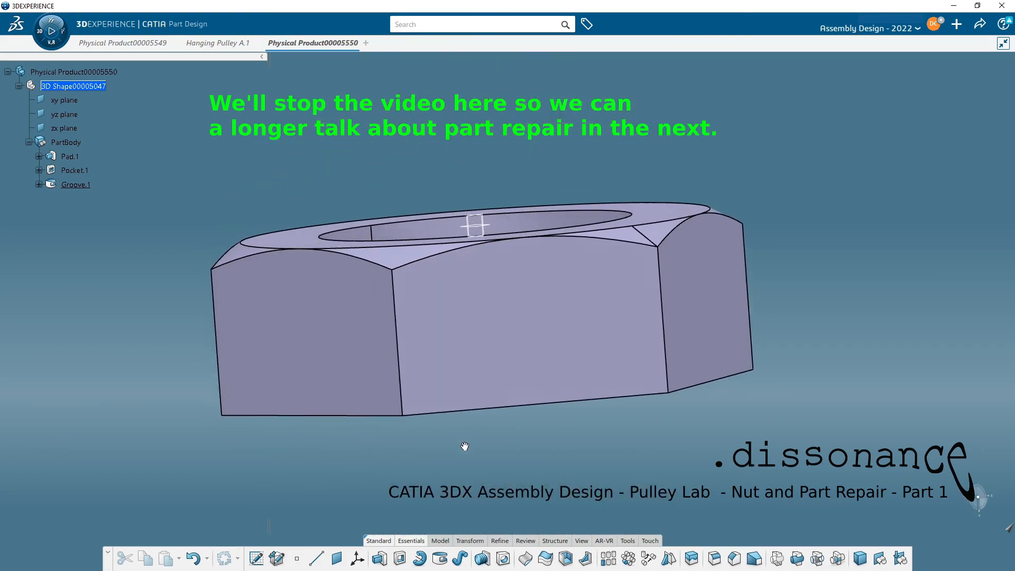